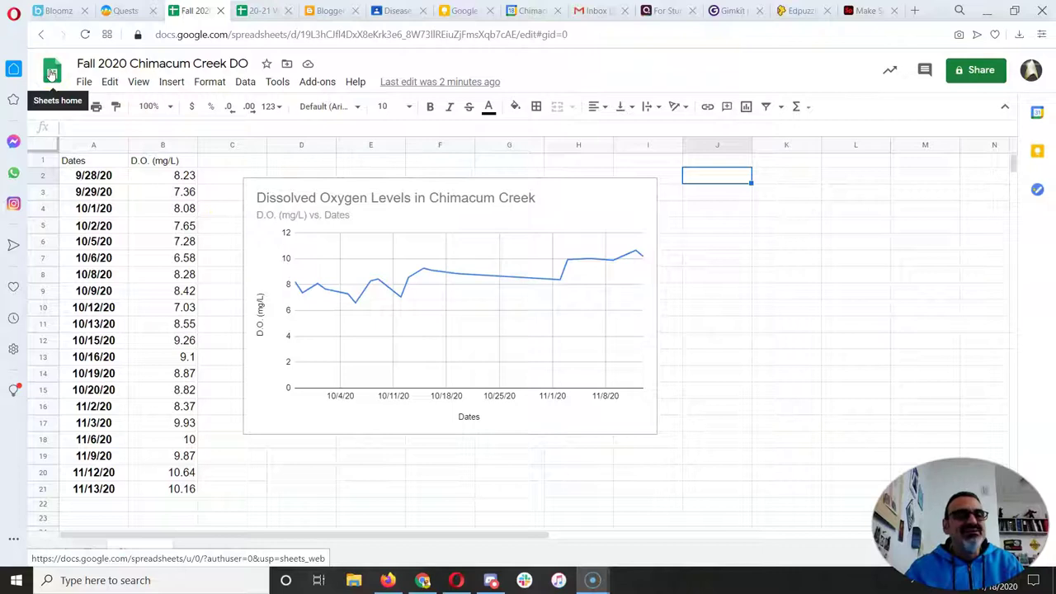
- Create a blank spreadsheet from the Sheets home page and name it "Chimacum Creek DO Over Tim"
click(51, 74)
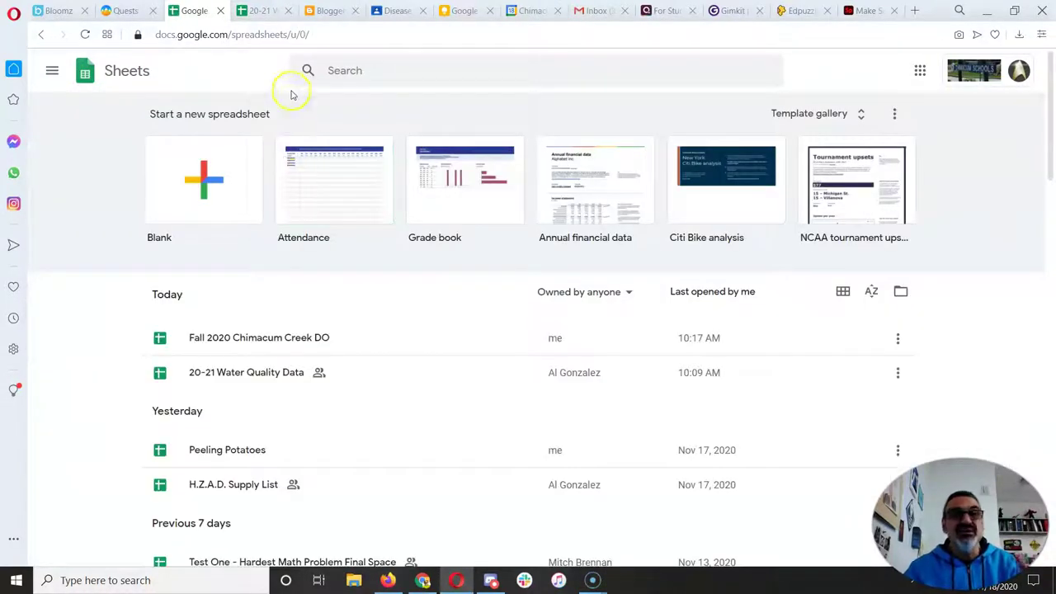
click(198, 180)
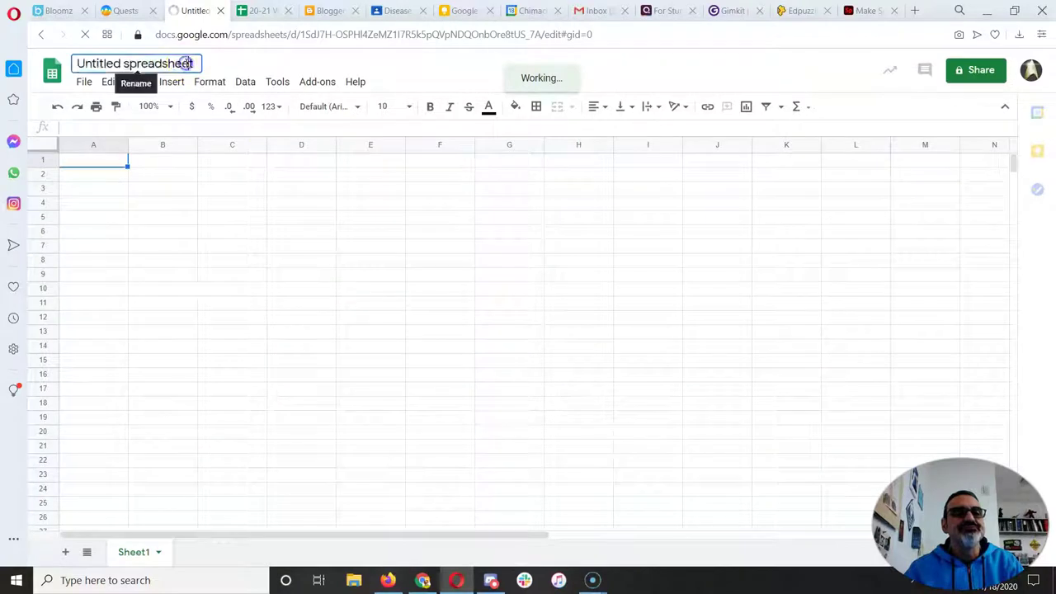
click(187, 63)
text(Chima)
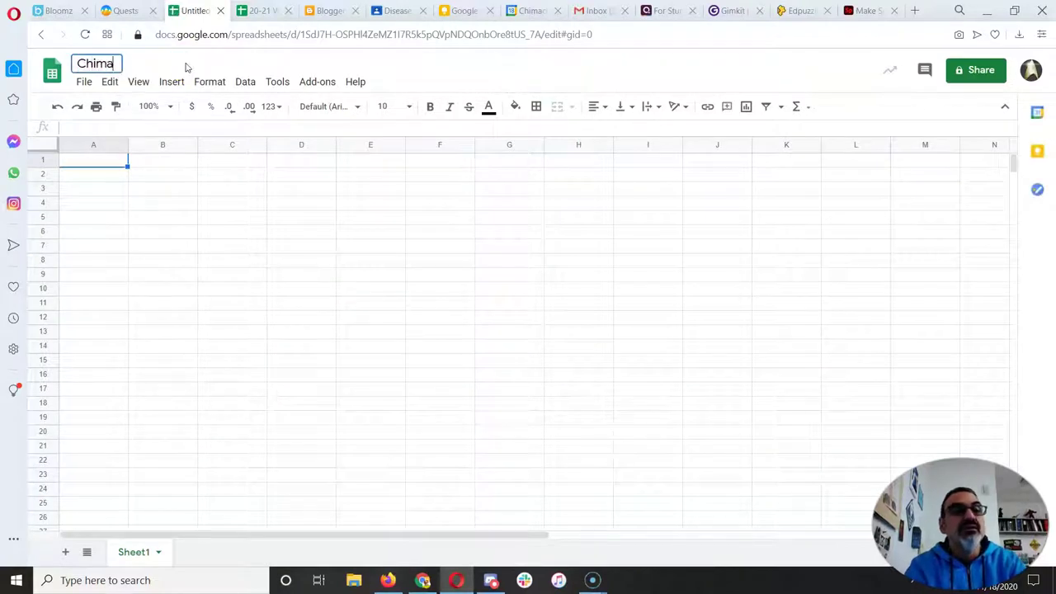
text(cum Creek)
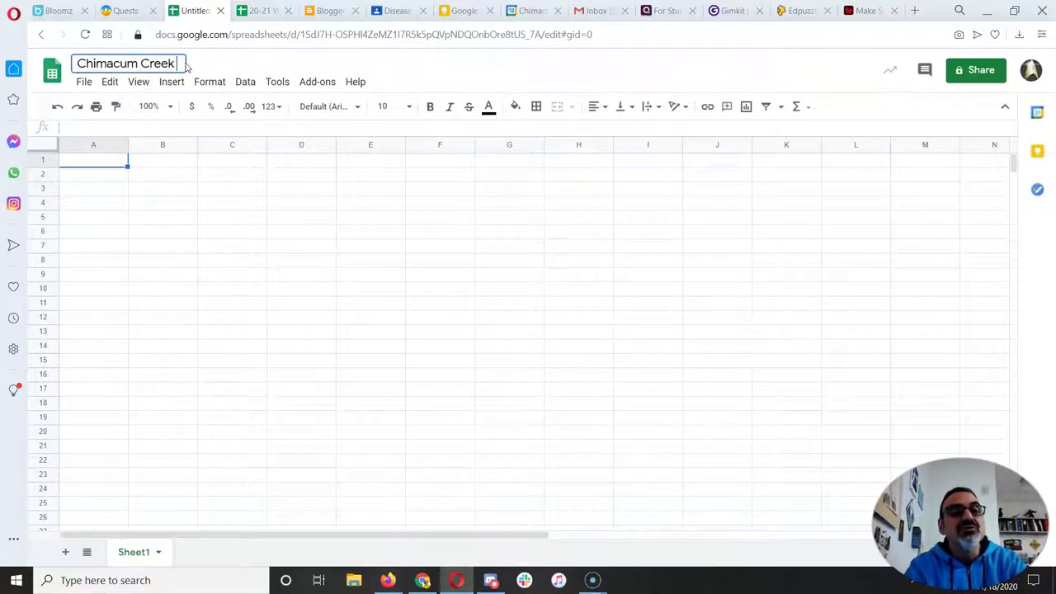
text( DO)
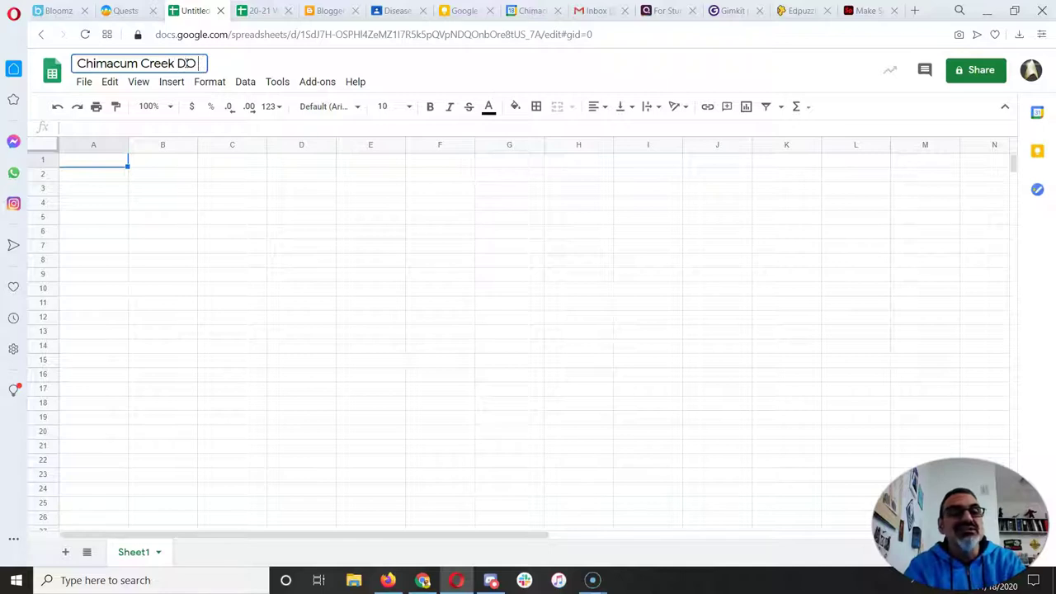
text( Over T)
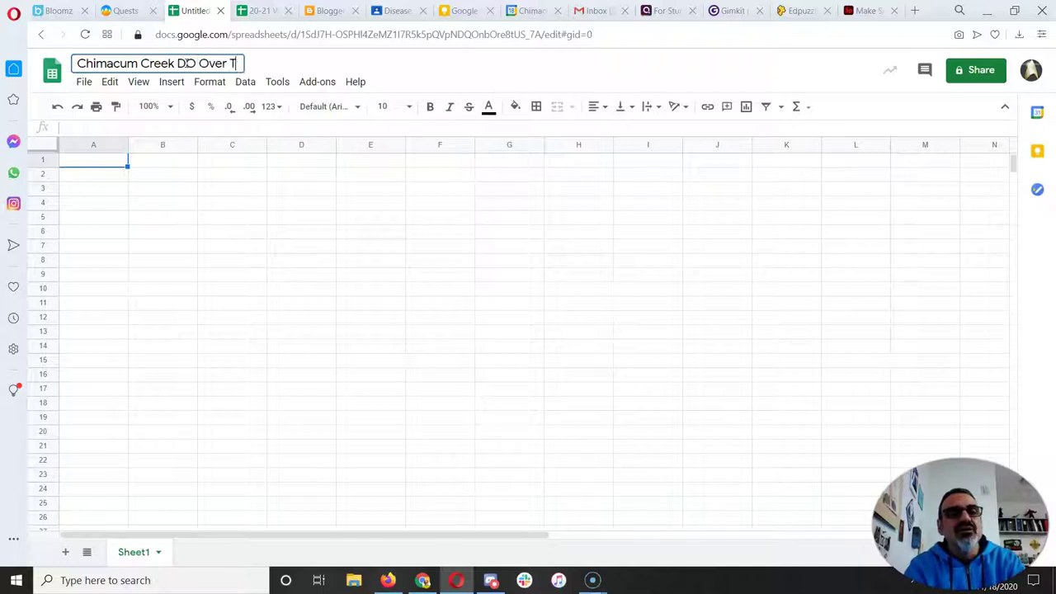
text(im)
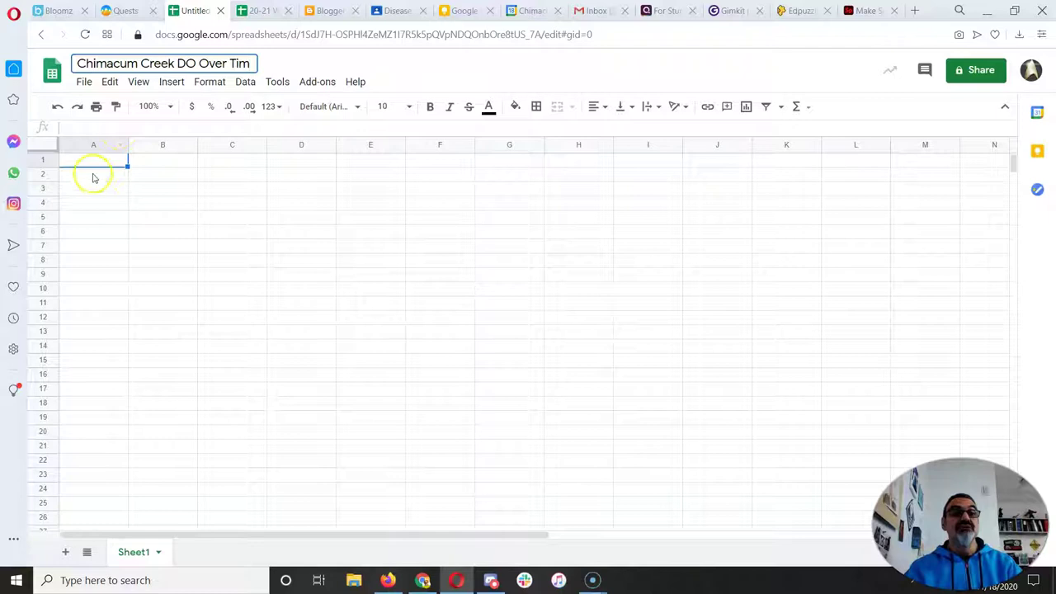
click(97, 165)
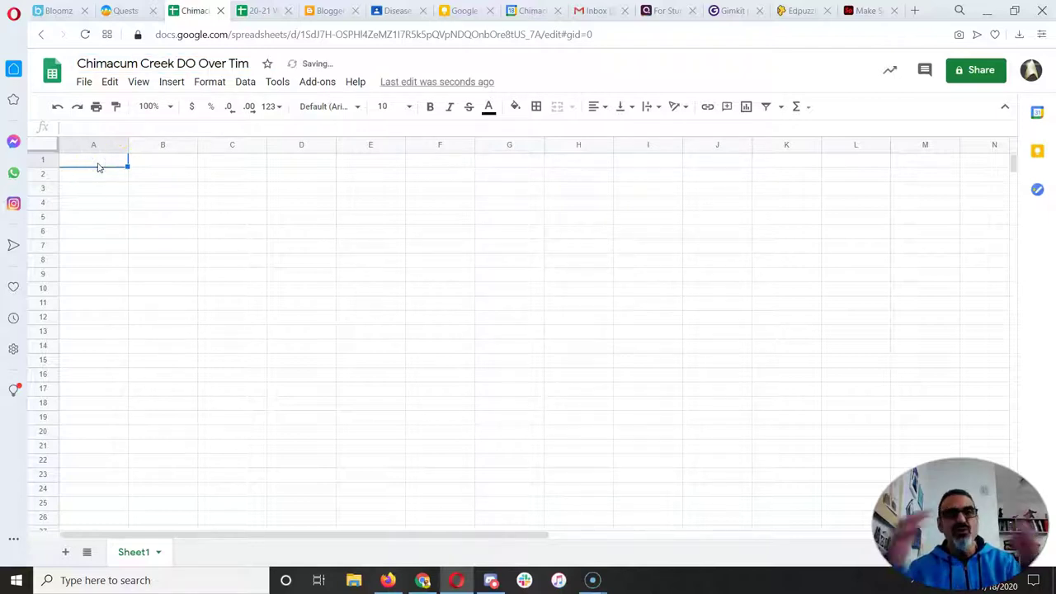
- In the 20-21 Water Quality Data spreadsheet, open the Water Quality Data file linked from the 2020-21 Averages heading
click(247, 11)
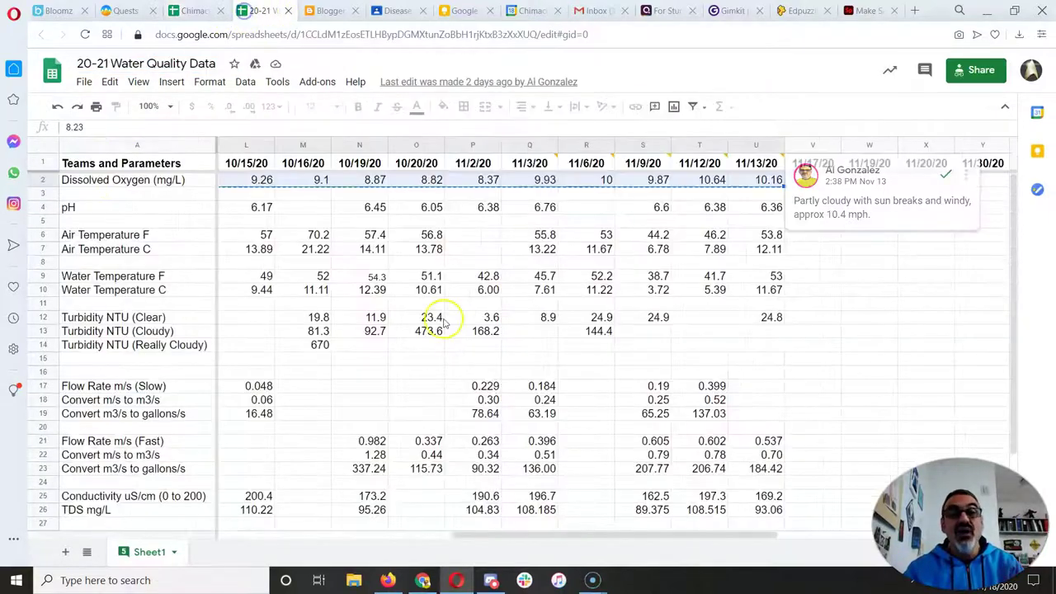
click(799, 180)
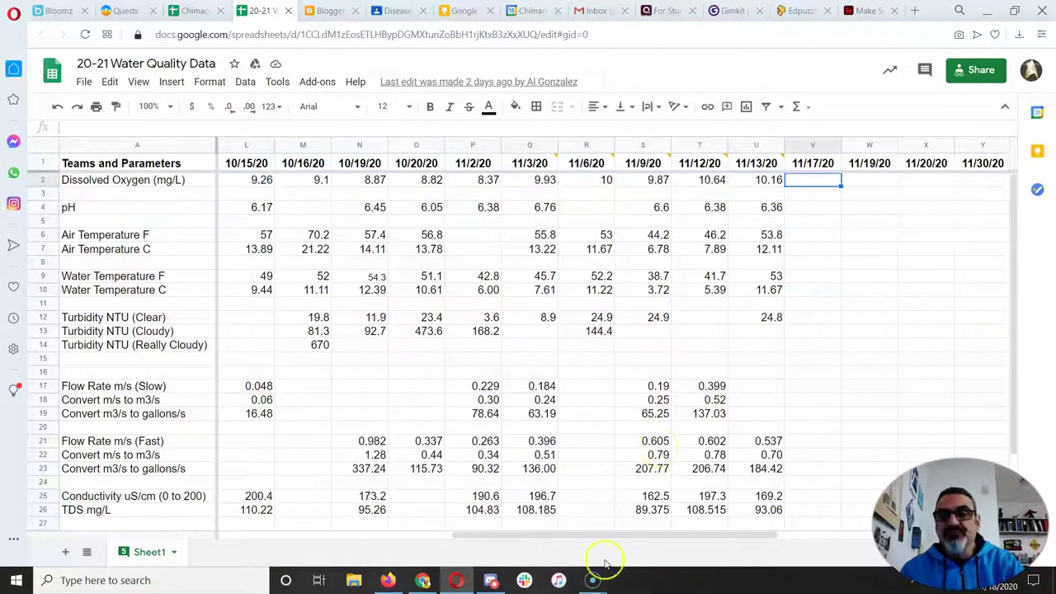
drag(558, 538, 795, 542)
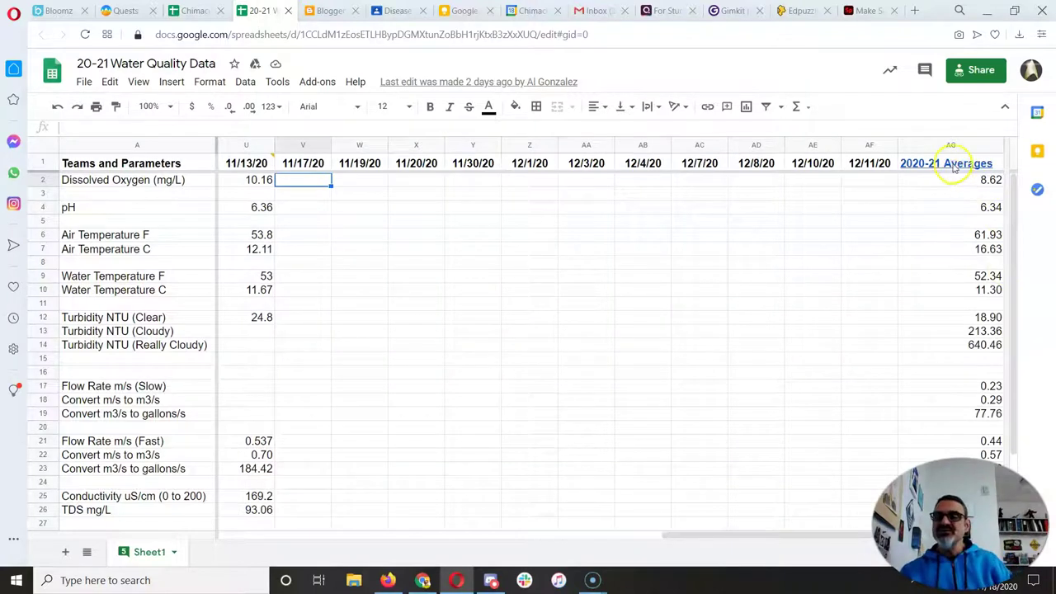
mouse_move(949, 164)
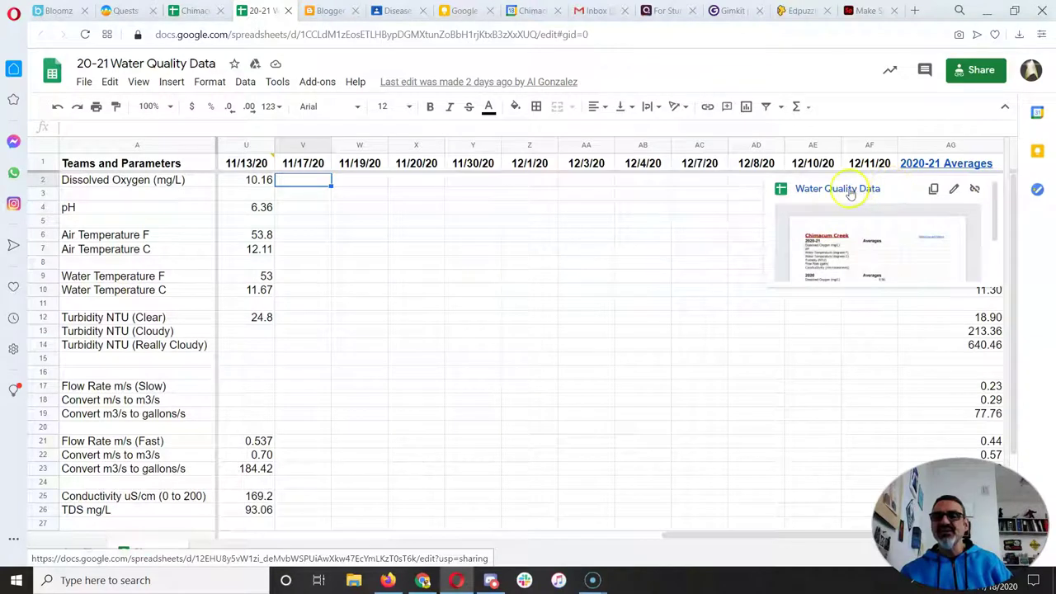
click(852, 193)
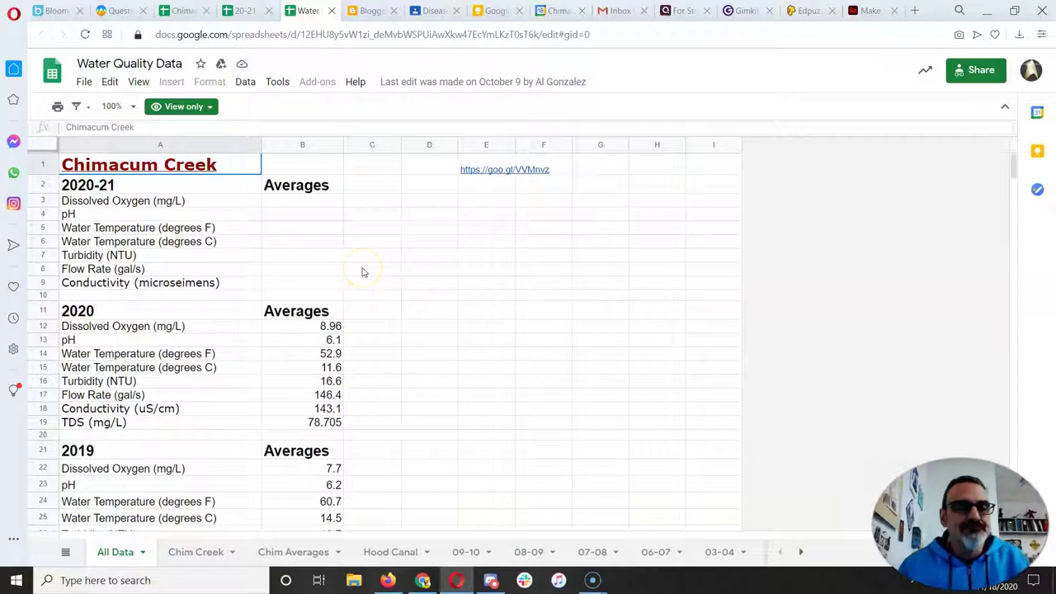
- Inspect the 2020-21 average cells for dissolved oxygen and pH in the 20-21 Water Quality Data spreadsheet
click(246, 10)
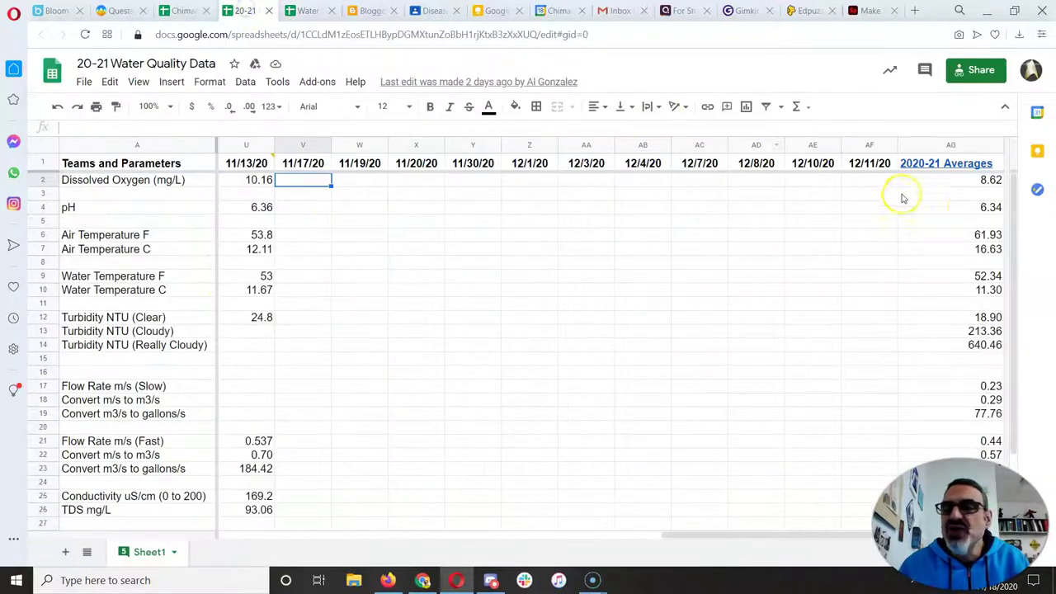
click(975, 183)
click(966, 207)
click(970, 183)
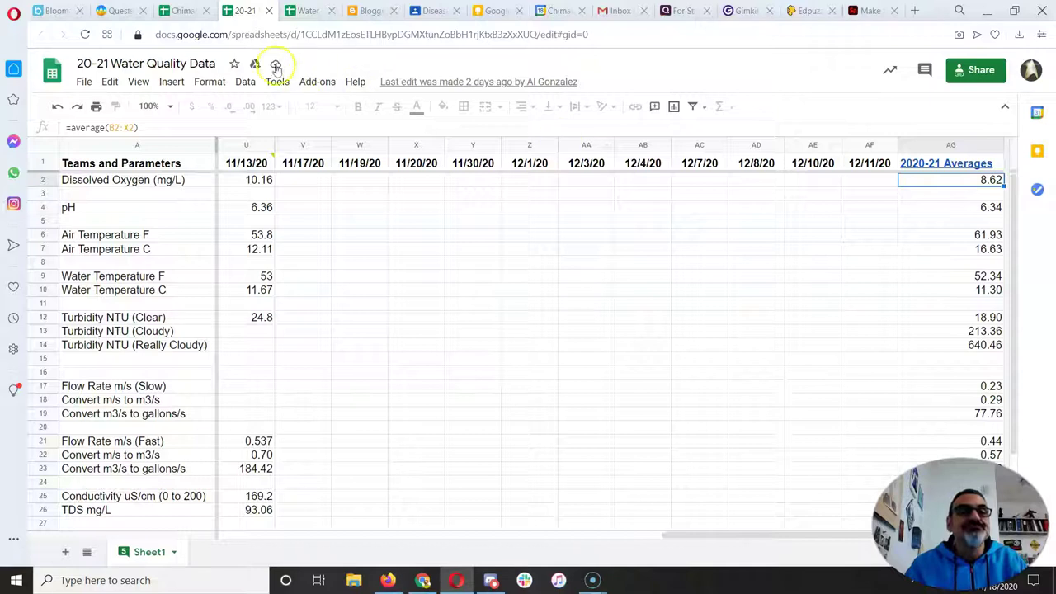
- In the Chimacum Creek DO spreadsheet, enter the headers "Years" in A1 and "D.O. (mg/L)" in B1
click(180, 11)
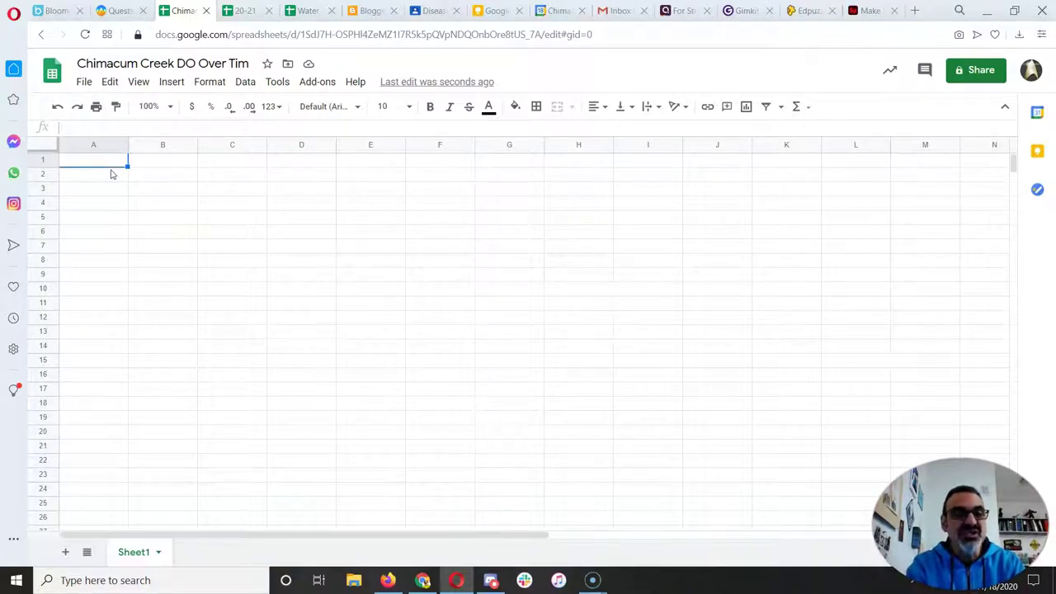
text(Years)
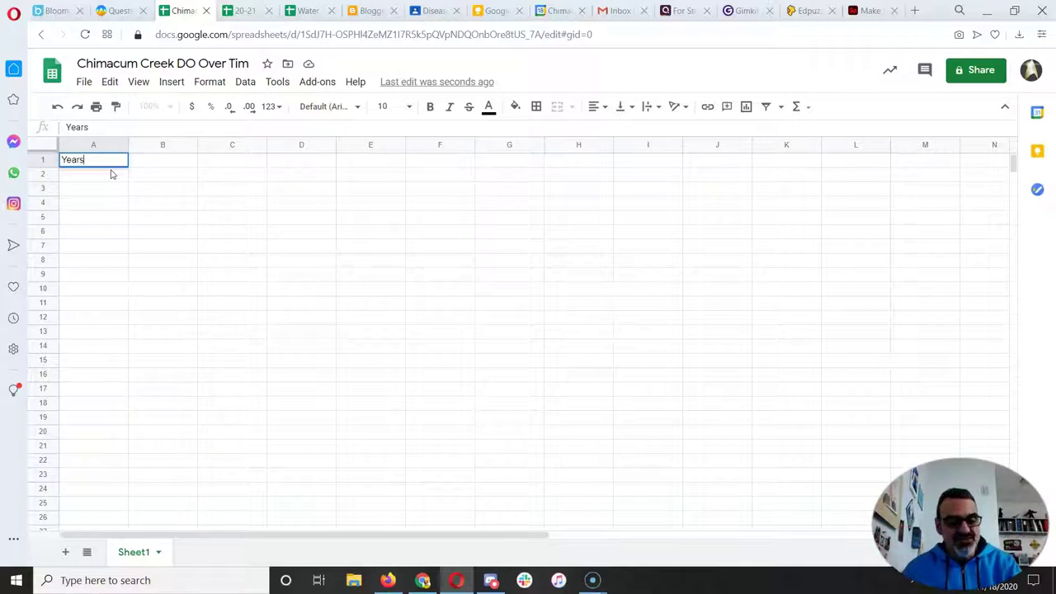
key(Tab)
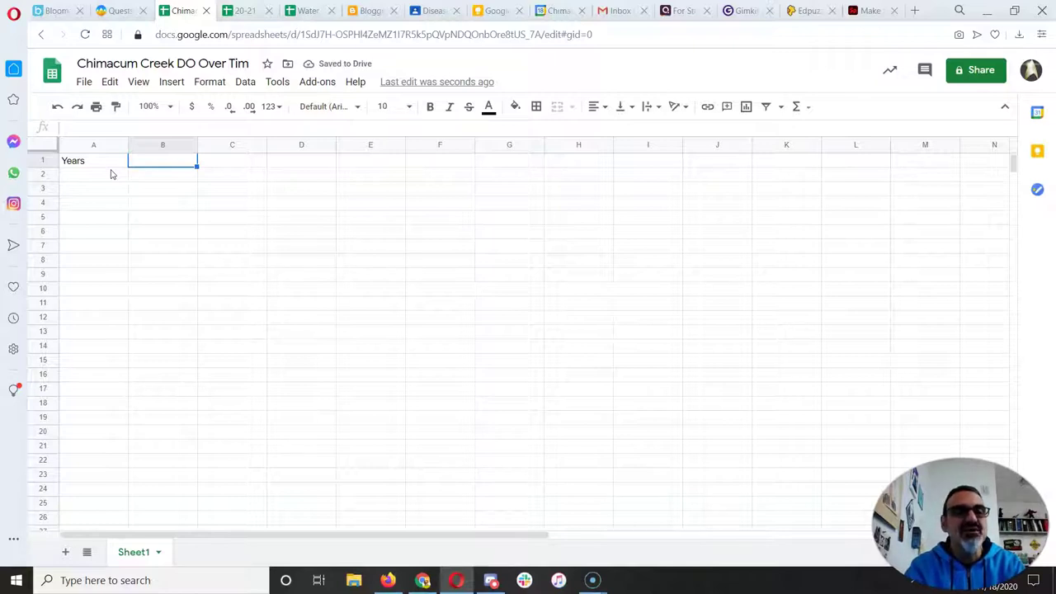
text(D.O. (mg/L)
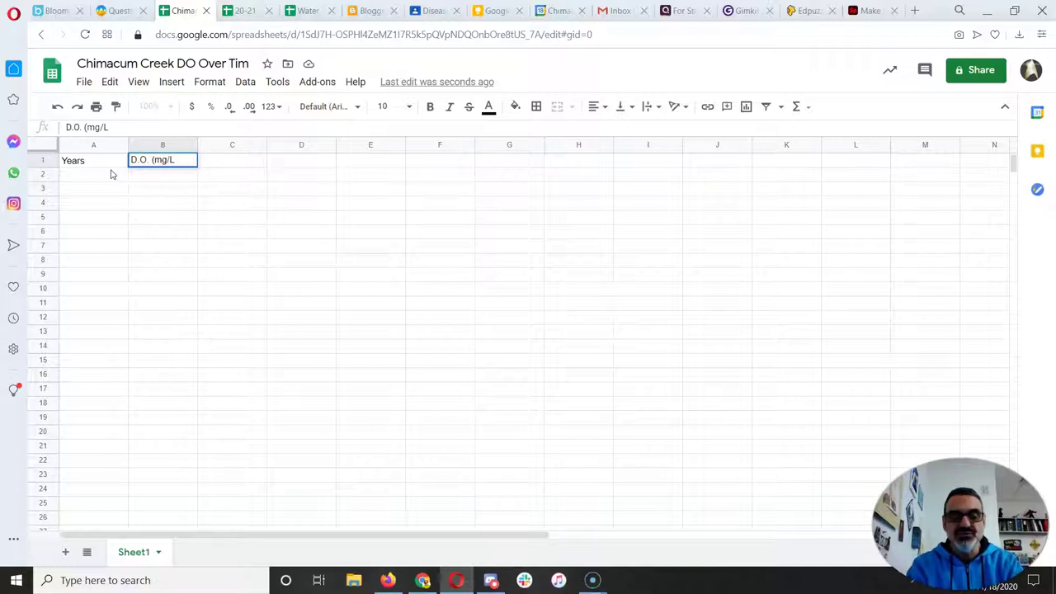
click(112, 174)
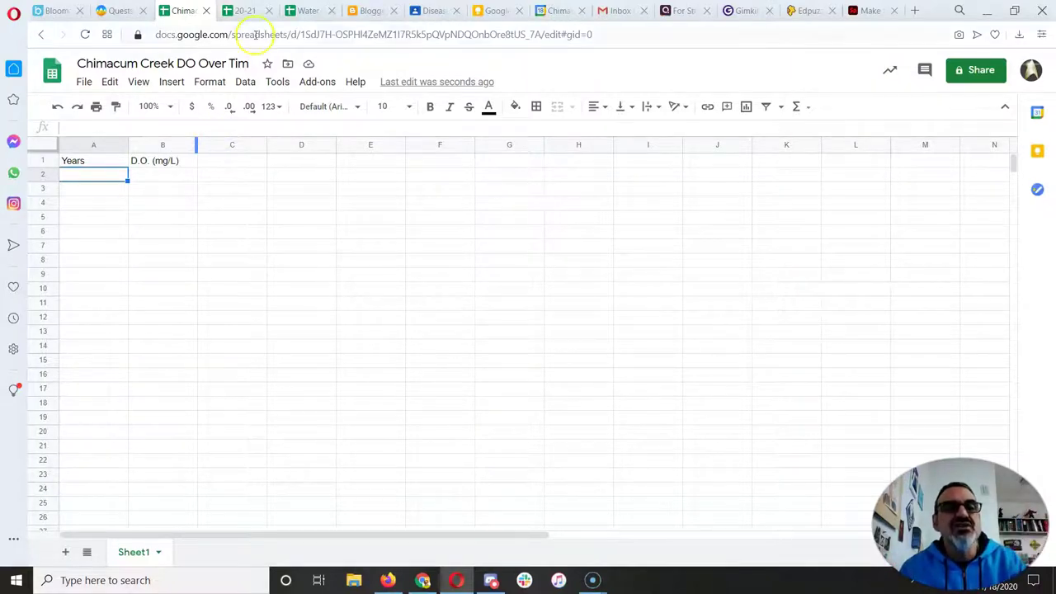
- Look through the yearly averages in the Water Quality Data spreadsheet back to the earliest year
click(303, 12)
scroll(299, 264, down, 10)
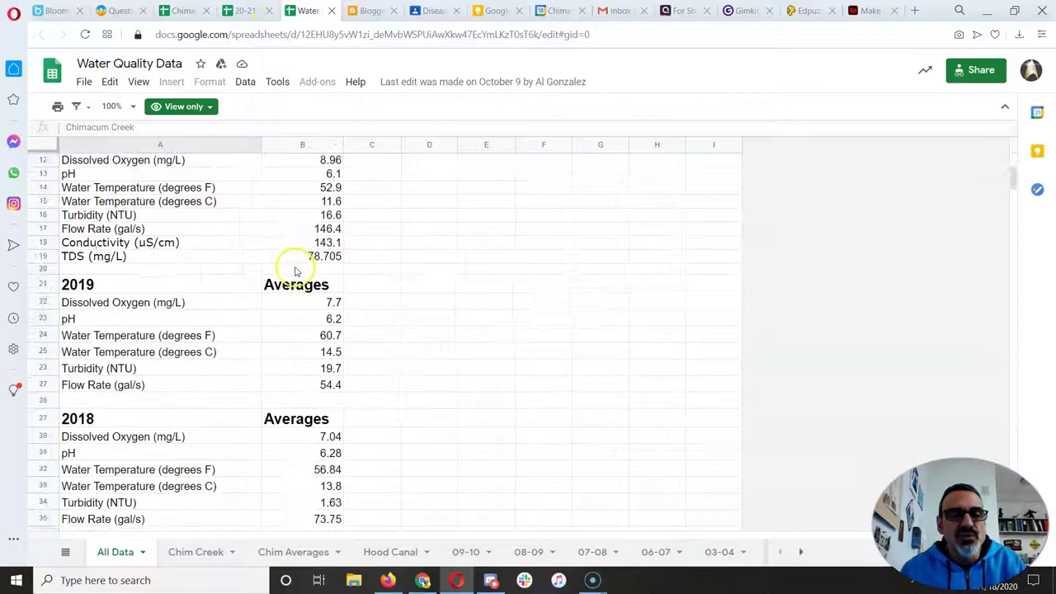
scroll(295, 273, down, 15)
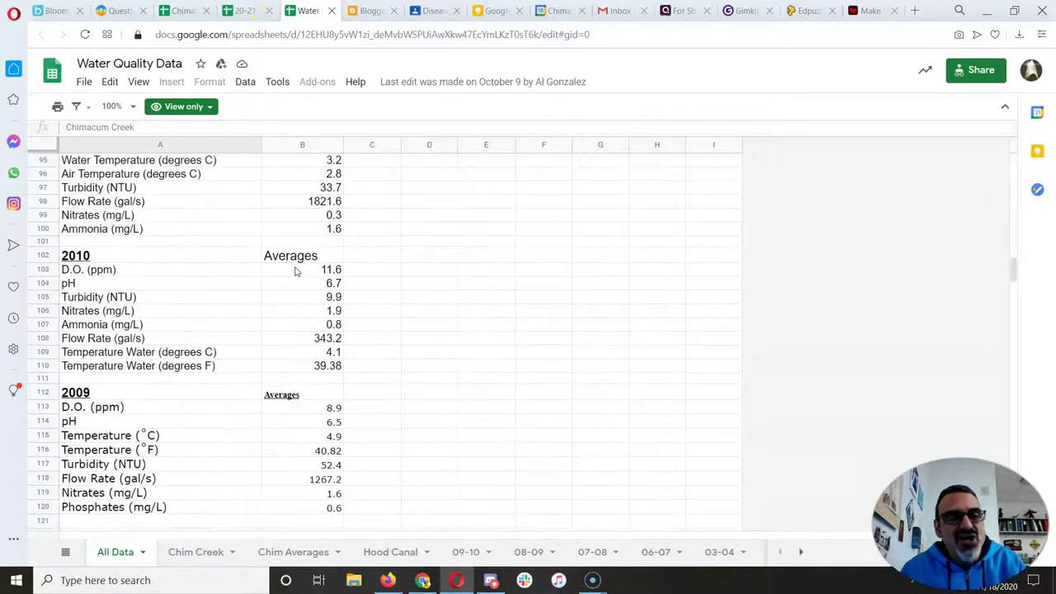
scroll(295, 268, down, 13)
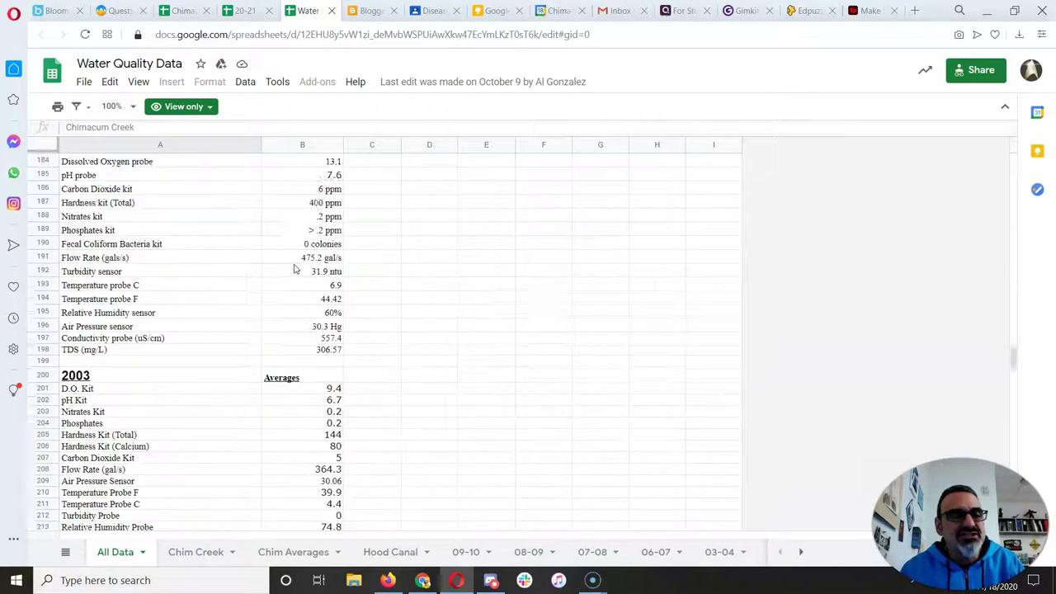
scroll(292, 267, up, 2)
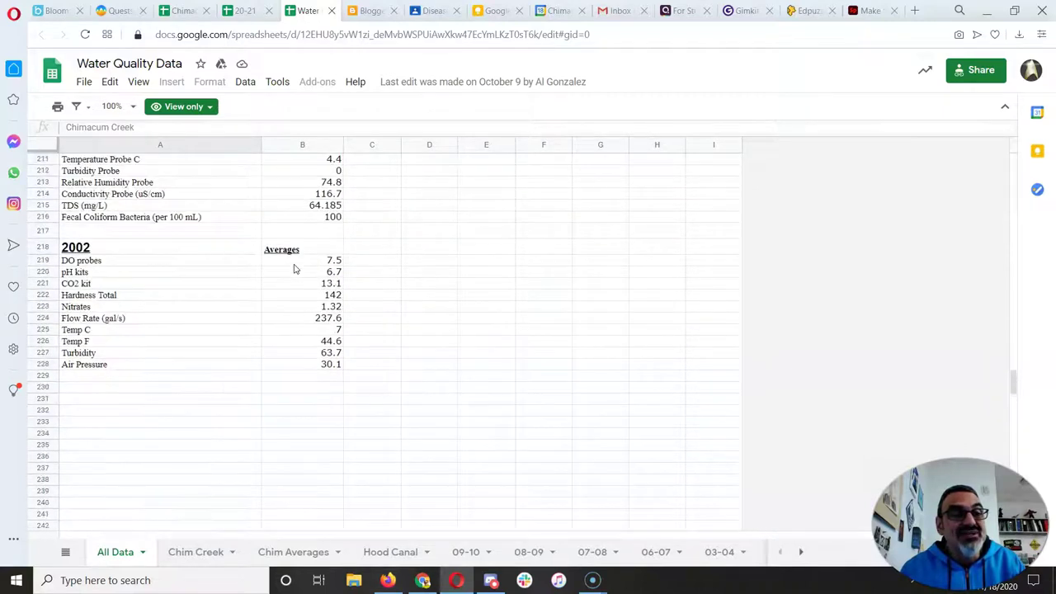
- In the Chimacum Creek DO spreadsheet, enter 2002 and 2003 under Years and fill the series down to 2021 in A21
click(183, 11)
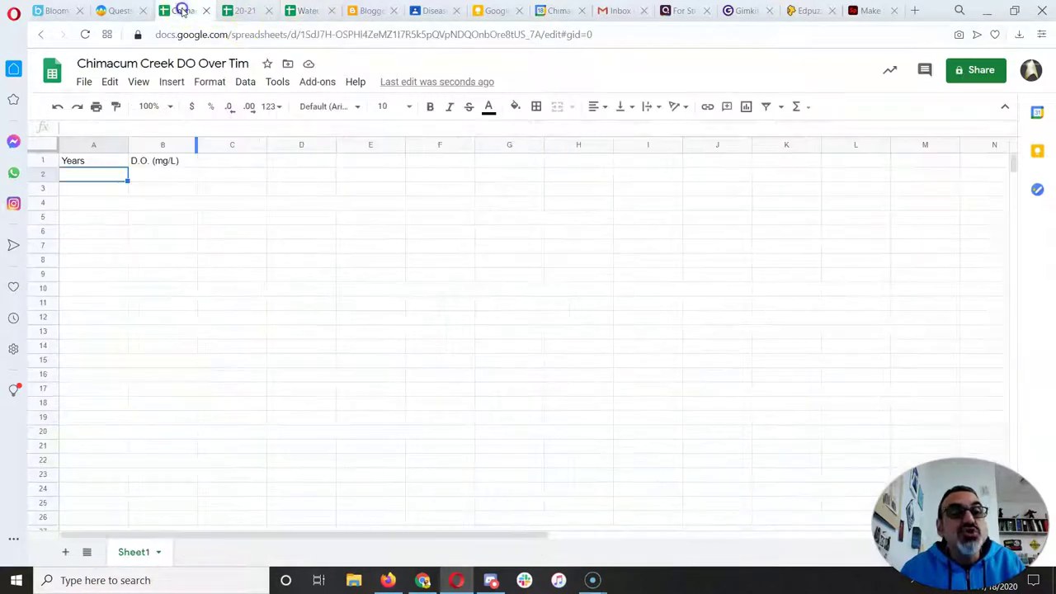
text(2002)
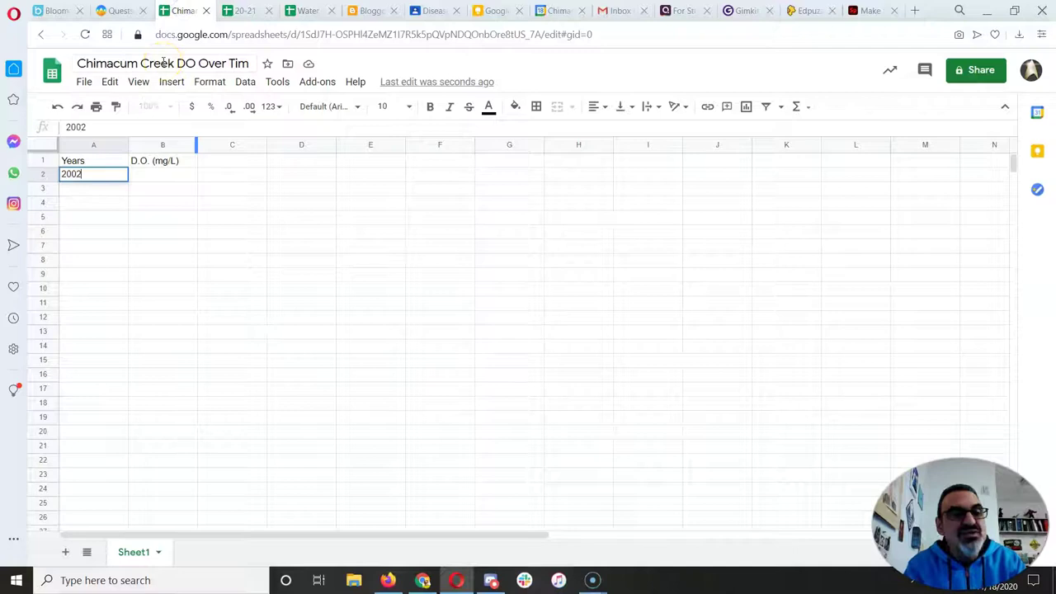
key(Return)
text(200)
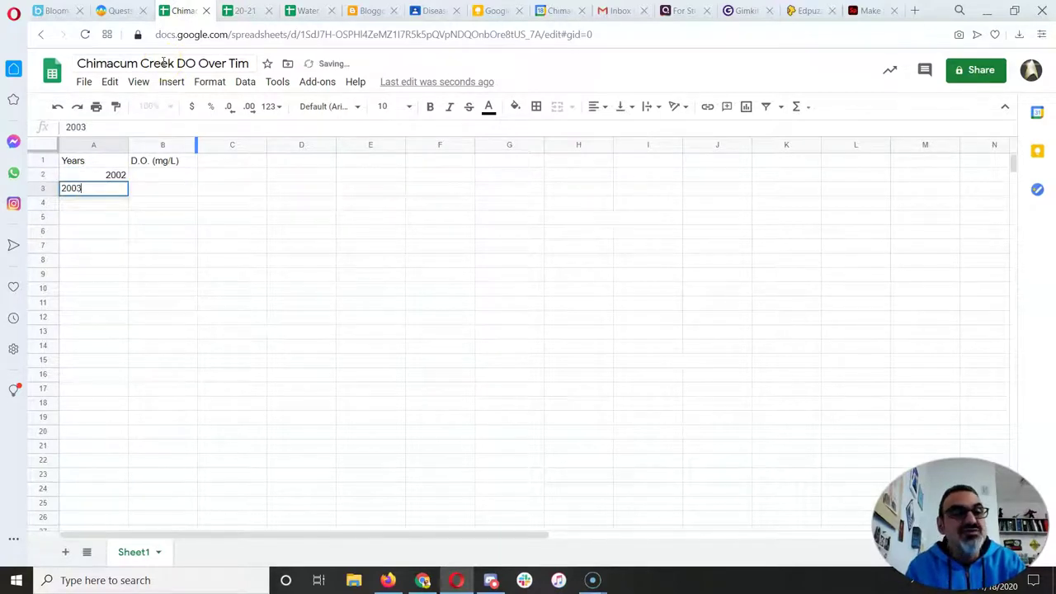
text(3)
key(Return)
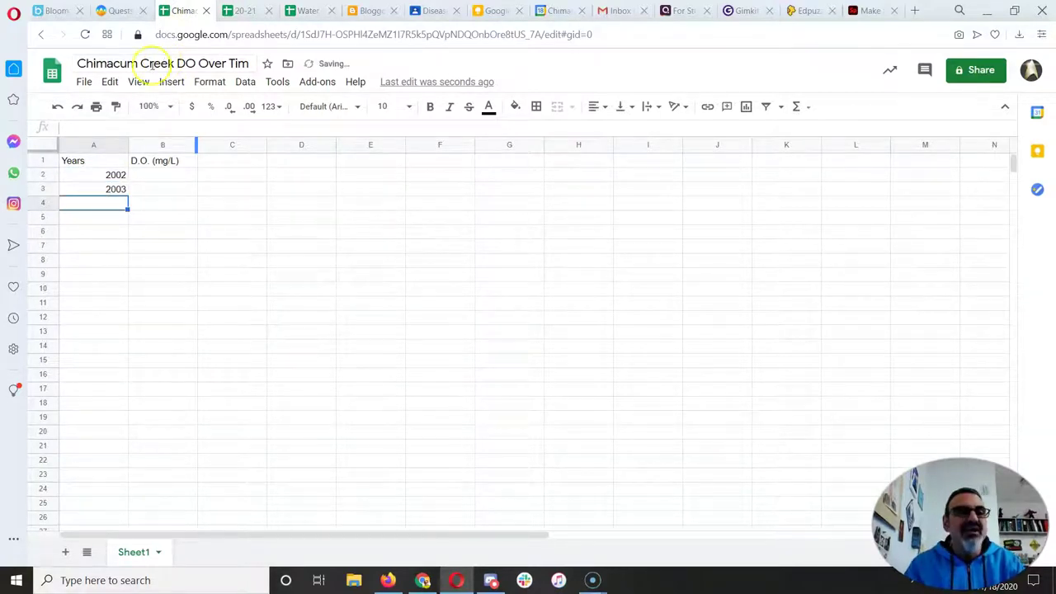
drag(94, 174, 115, 446)
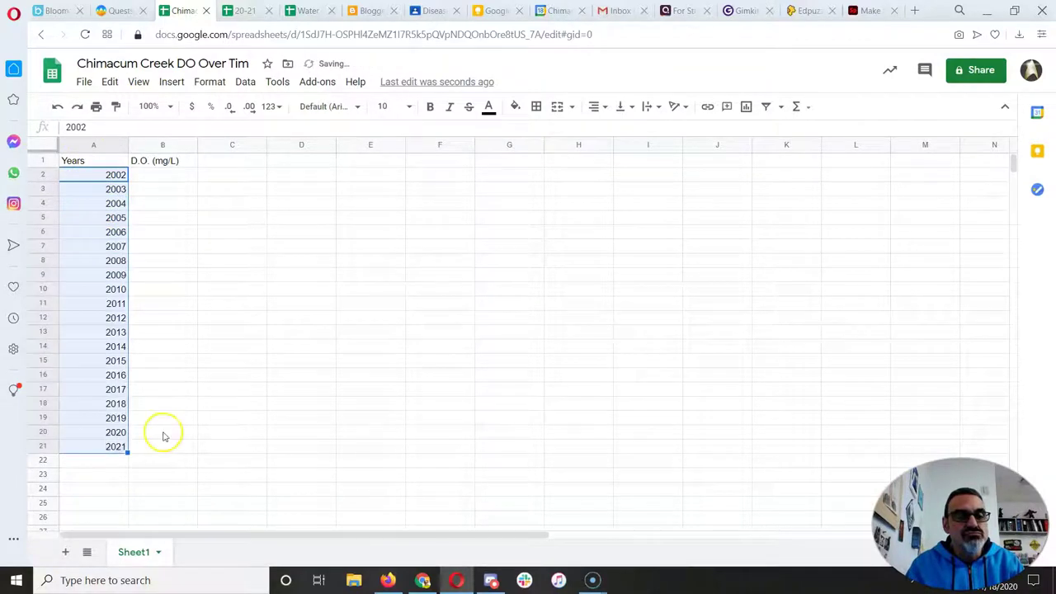
- Clear the extra year 2021 from cell A21
click(97, 448)
key(Delete)
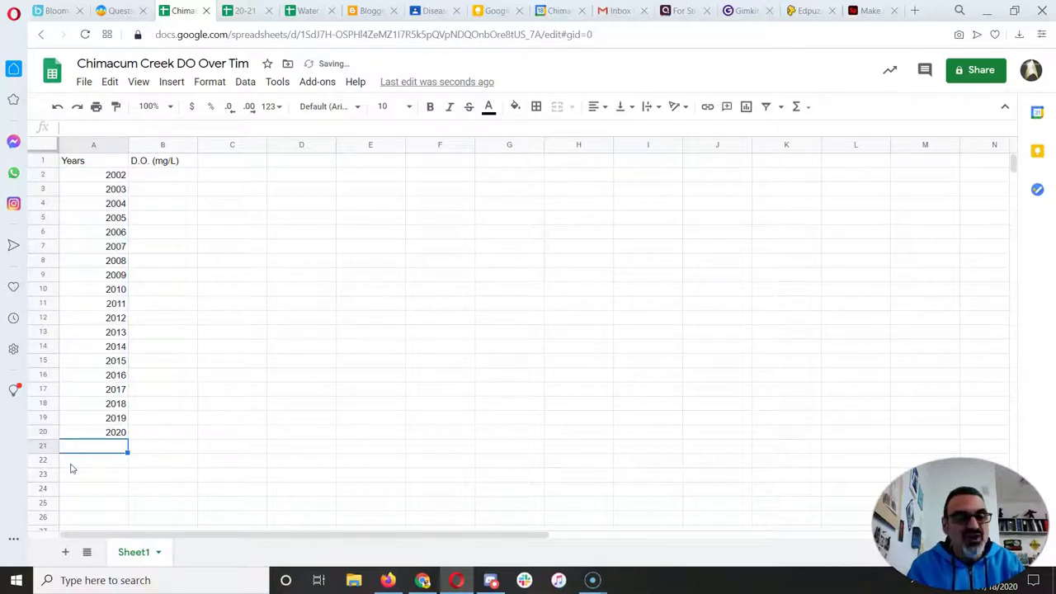
key(Return)
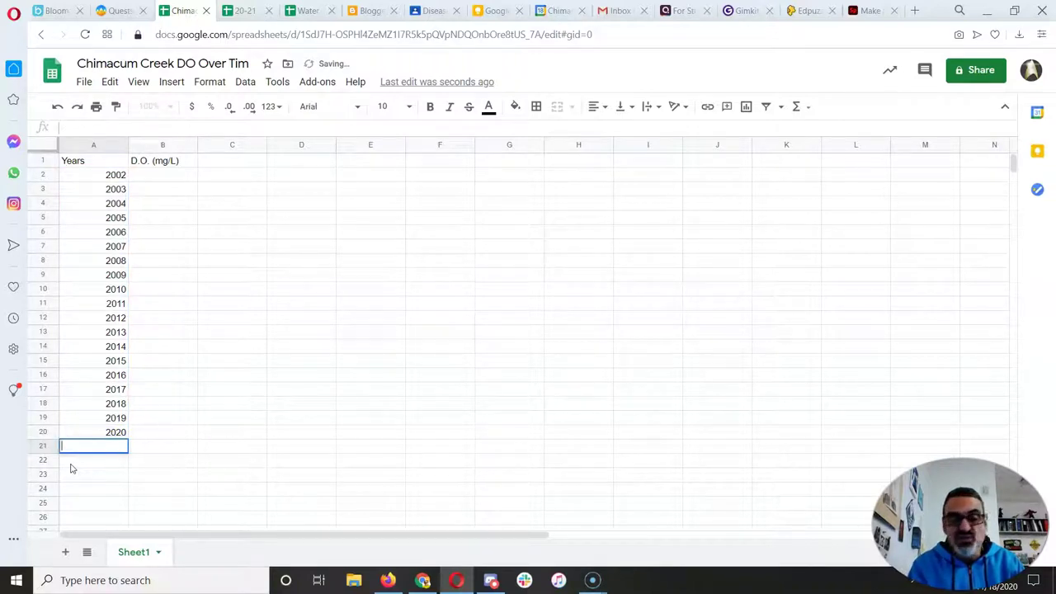
key(Return)
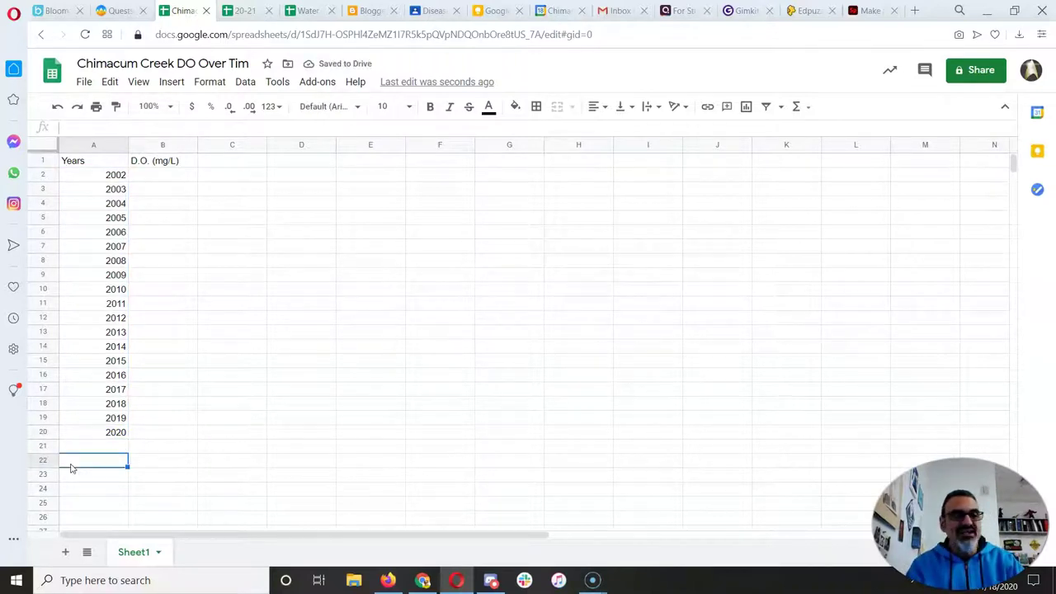
- Close the 20-21 Water Quality Data spreadsheet and return to the Chimacum Creek DO spreadsheet
click(244, 12)
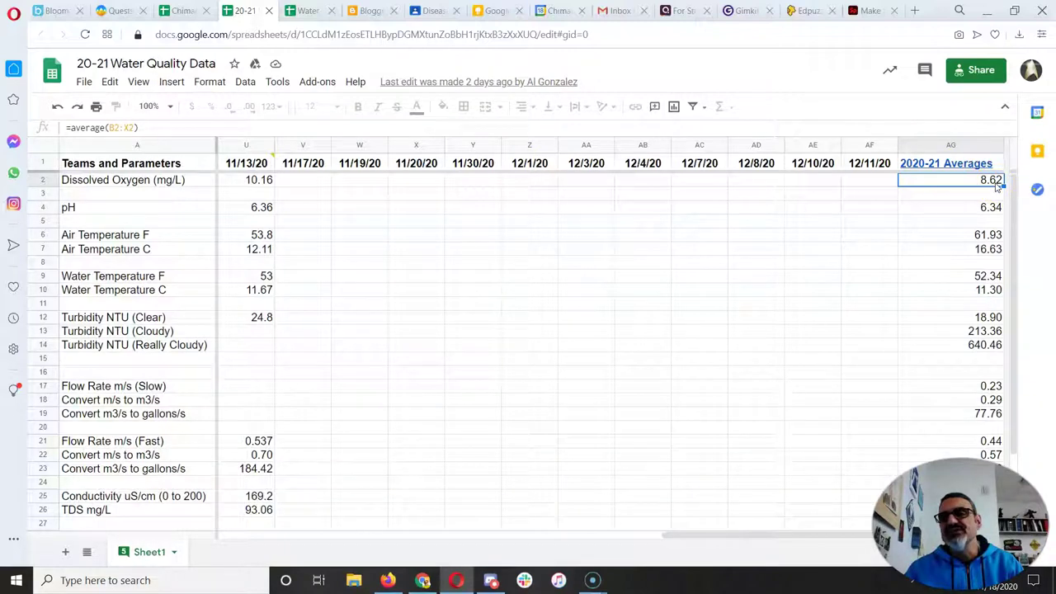
click(269, 11)
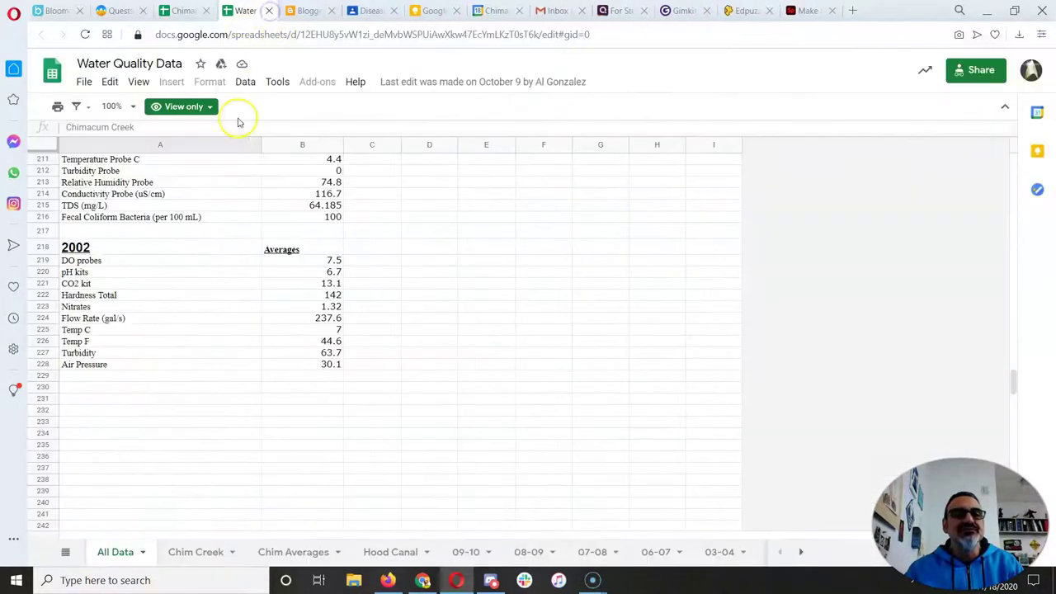
click(185, 11)
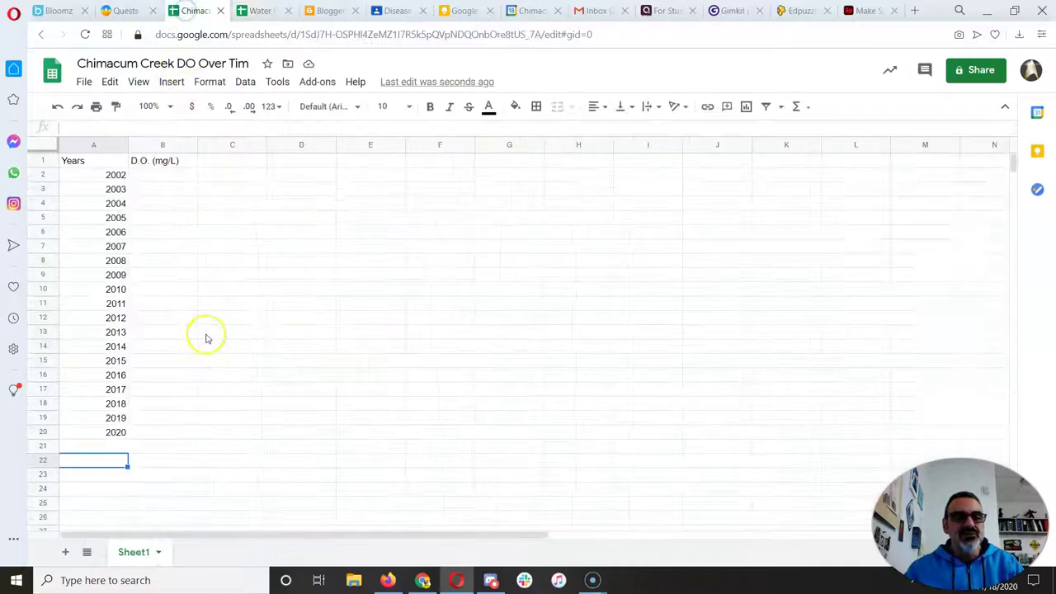
- Enter 8.62 as the D.O. value for 2020 in cell B20
click(165, 433)
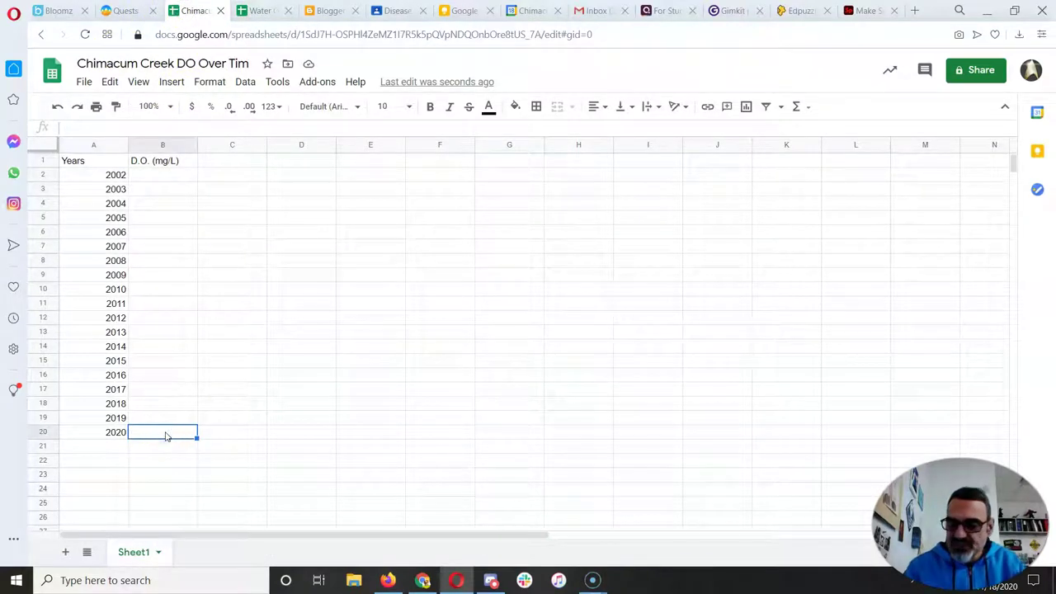
text(8.62)
key(Return)
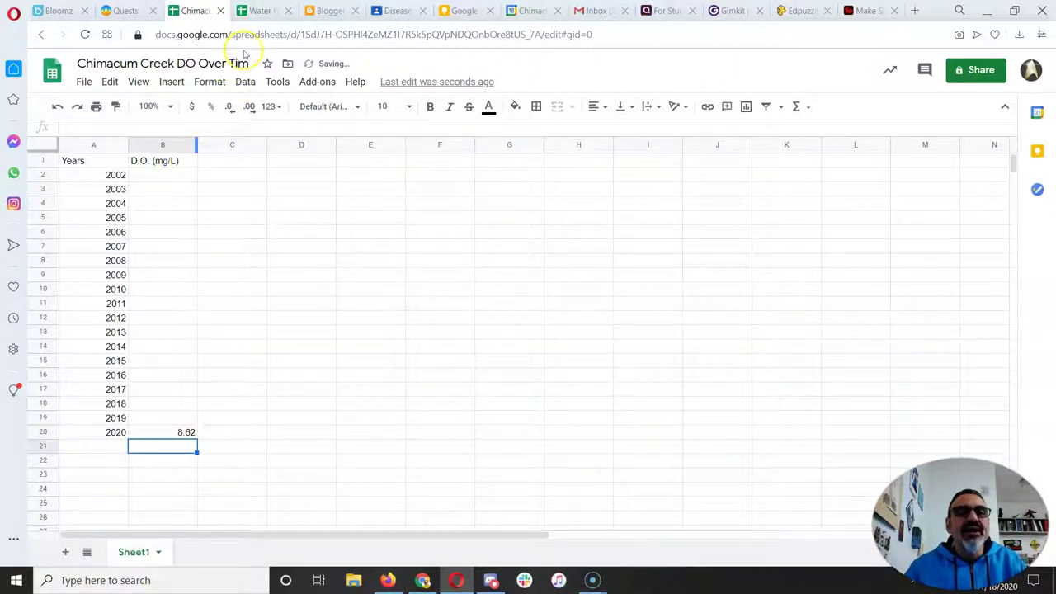
- Look up the 2002 dissolved oxygen average in Water Quality Data and enter 7.5 for 2002 in cell B2
click(257, 11)
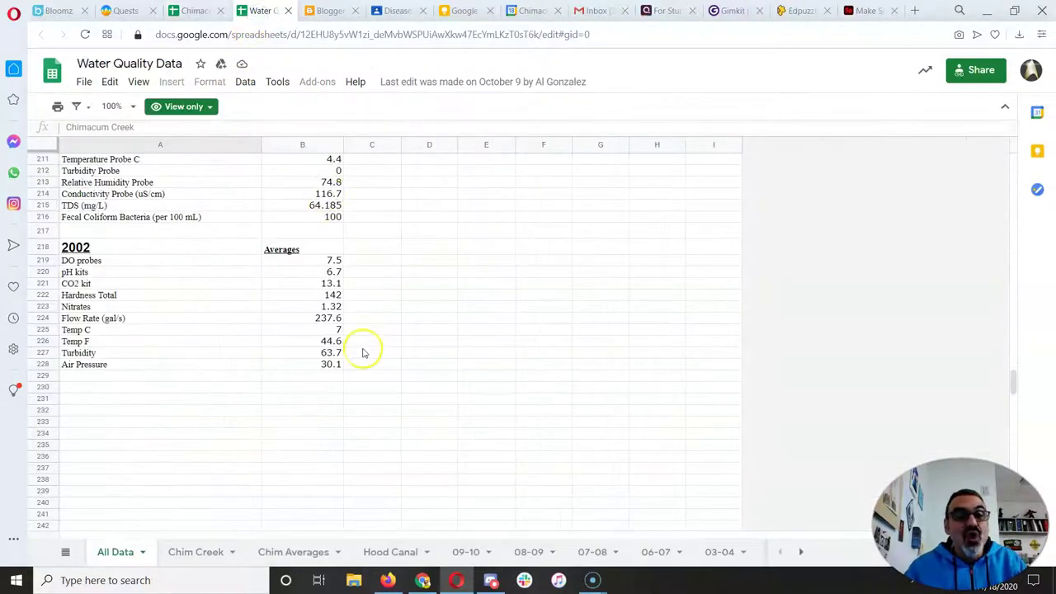
click(292, 262)
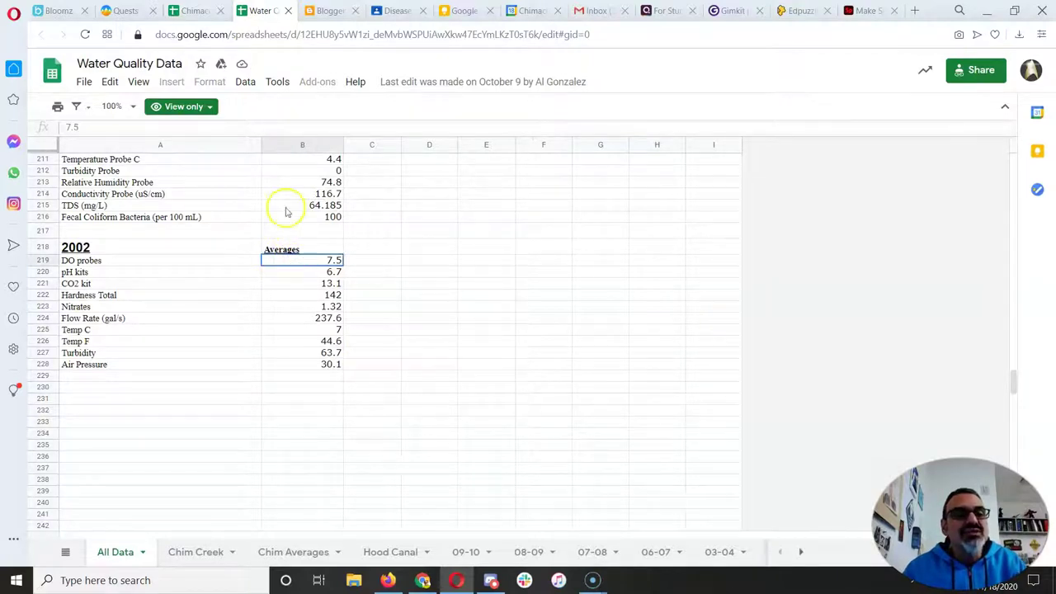
click(196, 18)
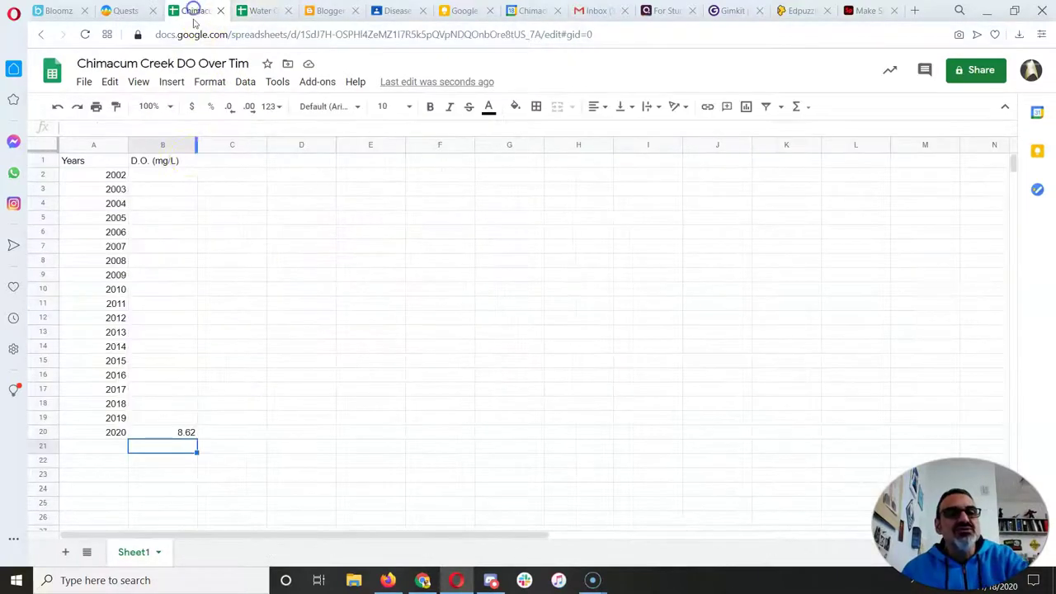
click(150, 176)
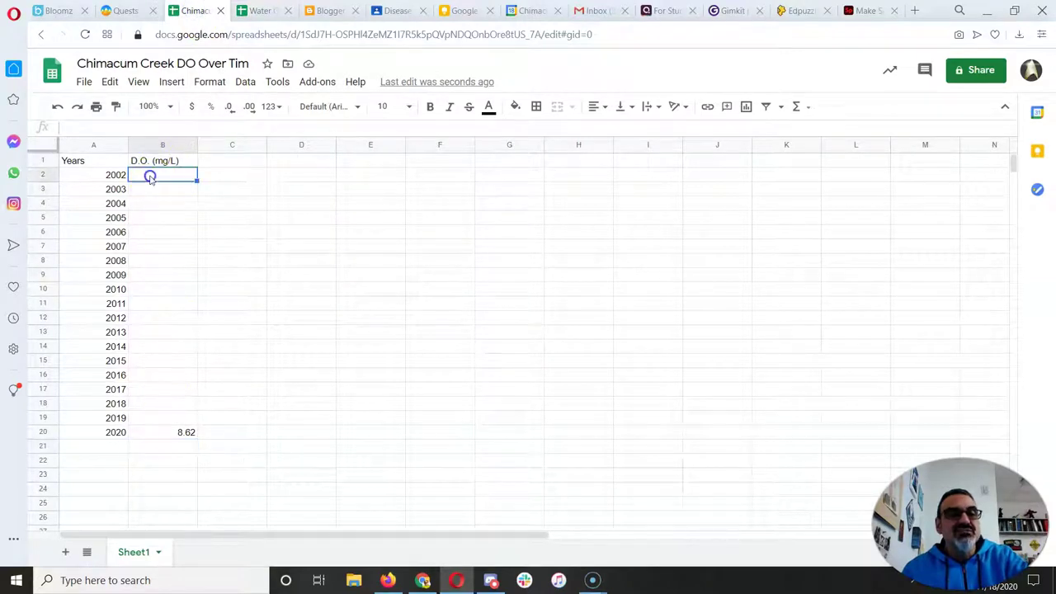
click(255, 10)
click(197, 10)
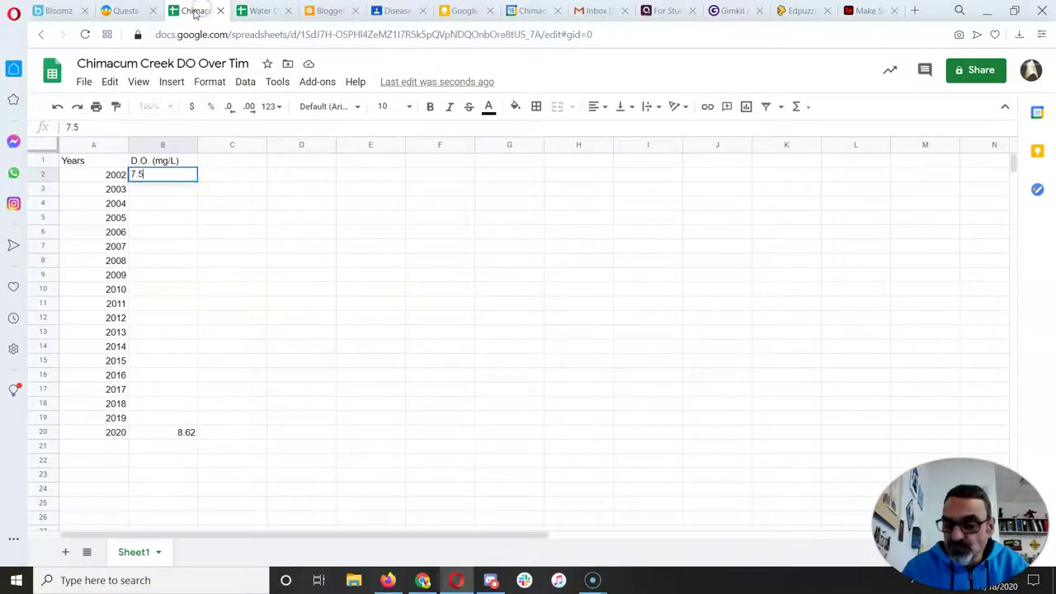
- Copy the D.O. averages for 2003 to 2005 from Water Quality Data, entering 9.4, 13.1 and 11.2 in B3:B5
click(256, 9)
click(214, 10)
click(256, 10)
scroll(306, 218, up, 8)
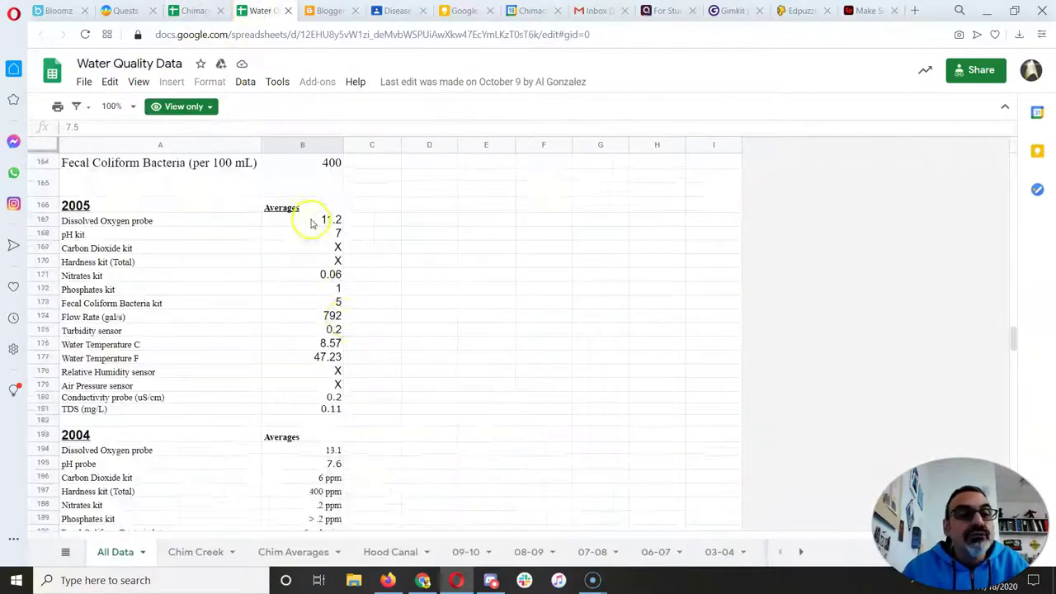
key(ctrl+shift+Tab)
text(11.2)
key(Return)
- Enter the D.O. averages for 2006 and 2007 from Water Quality Data, 7.74 in B6 and 6.55 in B7
text(7.19)
key(Return)
key(ctrl+Tab)
key(ctrl+shift+Tab)
text(6.55)
key(Return)
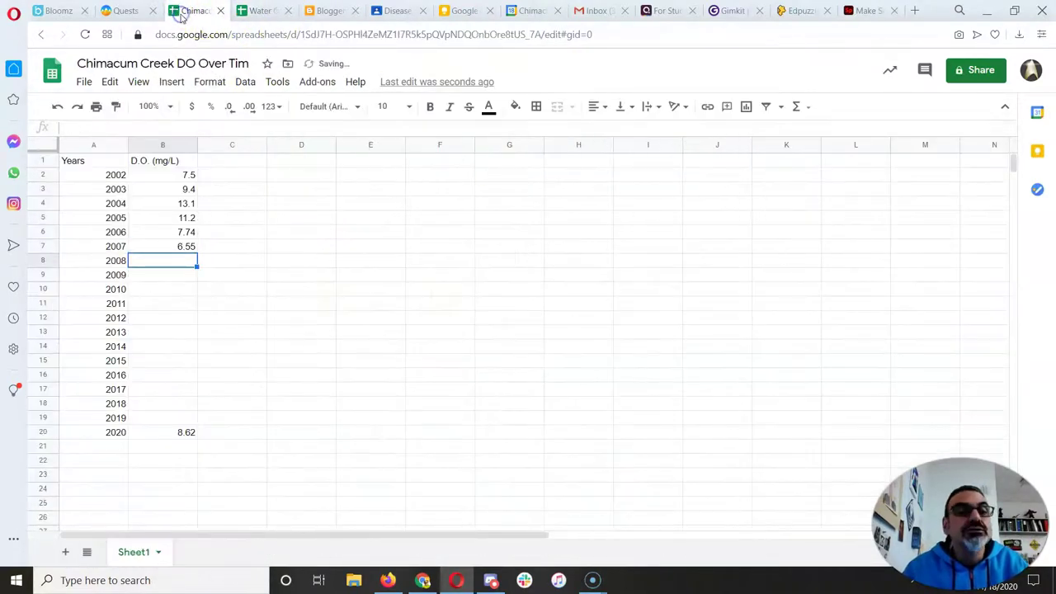
- Copy the D.O. averages for 2008 to 2011 from Water Quality Data, entering 11.6, 8.9, 11.6 and 8.7 in B8:B11
key(ctrl+Tab)
key(ctrl+shift+Tab)
key(ctrl+Tab)
scroll(242, 285, up, 6)
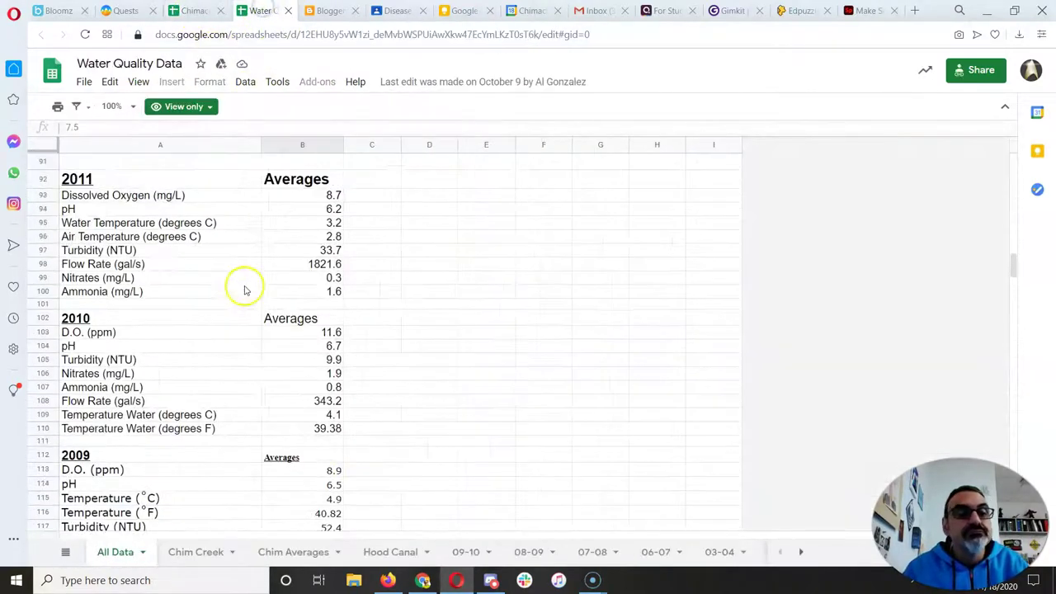
key(ctrl+shift+Tab)
text(8.7)
key(Return)
- Enter the D.O. averages for 2012 and 2013 from Water Quality Data, 8.6 in B12 and 8.8 in B13
text(8.6)
key(Return)
key(ctrl+Tab)
key(ctrl+shift+Tab)
text(8.8)
key(Return)
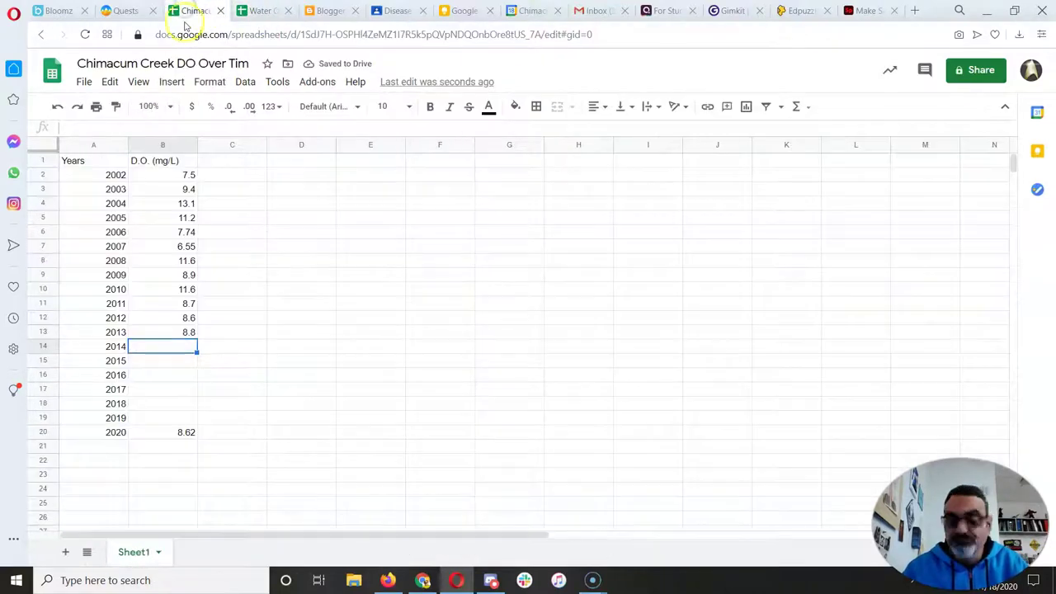
- Enter the D.O. averages for 2014 and 2015 from Water Quality Data, 7.2 in B14 and 8.4 in B15
text(7.2)
key(Return)
click(256, 10)
click(202, 10)
text(8.4)
key(Return)
- Enter the D.O. averages for 2016 and 2017 from Water Quality Data, 9.2 in B16 and 8.8 in B17
key(ctrl+Tab)
key(ctrl+shift+Tab)
text(8.2)
key(Return)
key(ctrl+Tab)
key(ctrl+shift+Tab)
text(8.8)
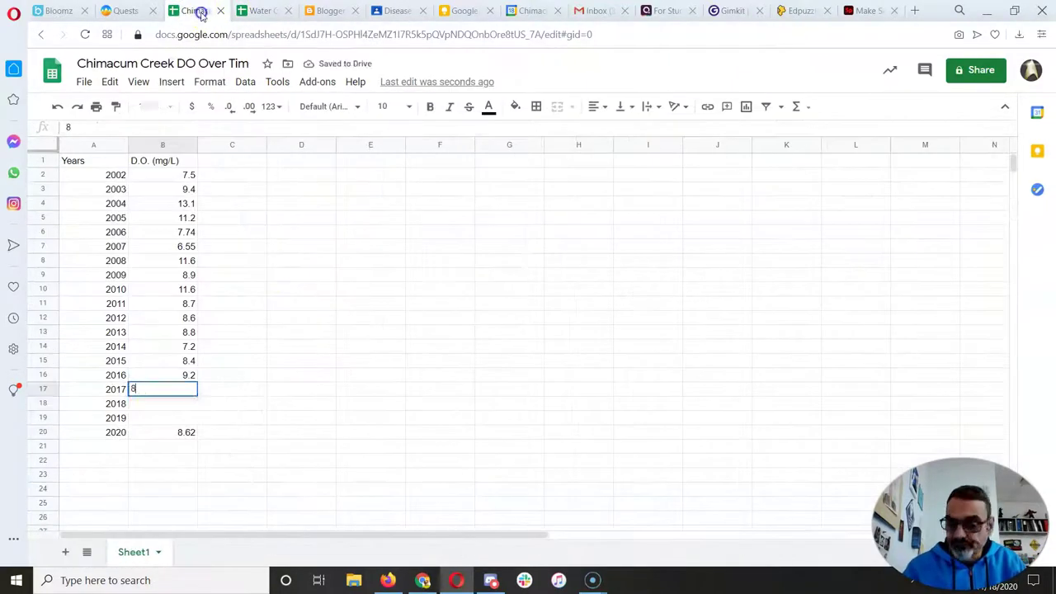
key(Return)
- Enter the D.O. averages for 2018 and 2019 from Water Quality Data, 7.04 in B18 and 7.7 in B19
key(ctrl+Tab)
key(ctrl+shift+Tab)
key(ctrl+Tab)
scroll(288, 192, up, 2)
key(ctrl+shift+Tab)
text(7.7)
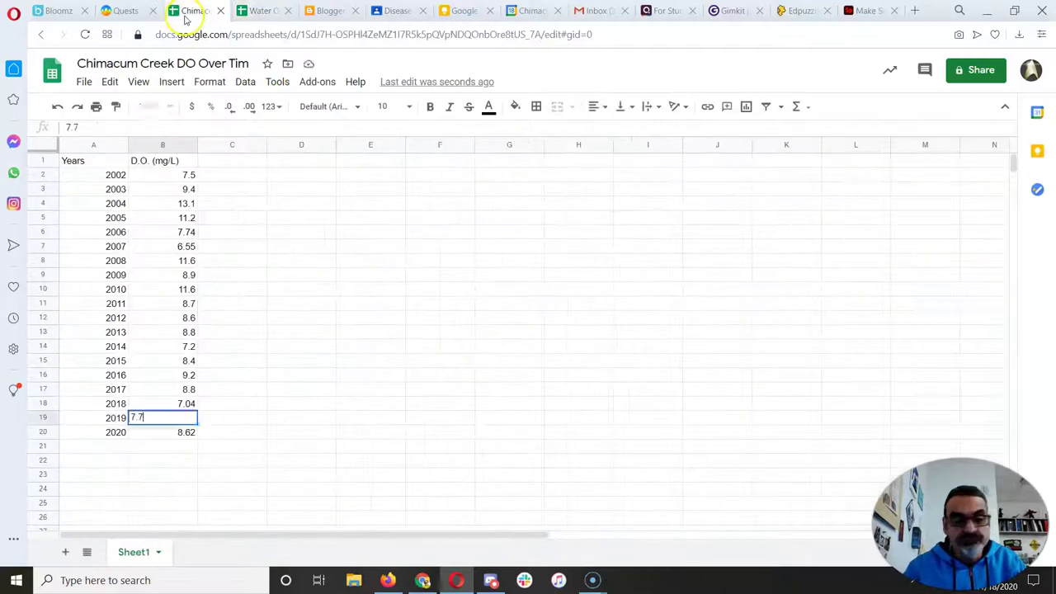
key(Return)
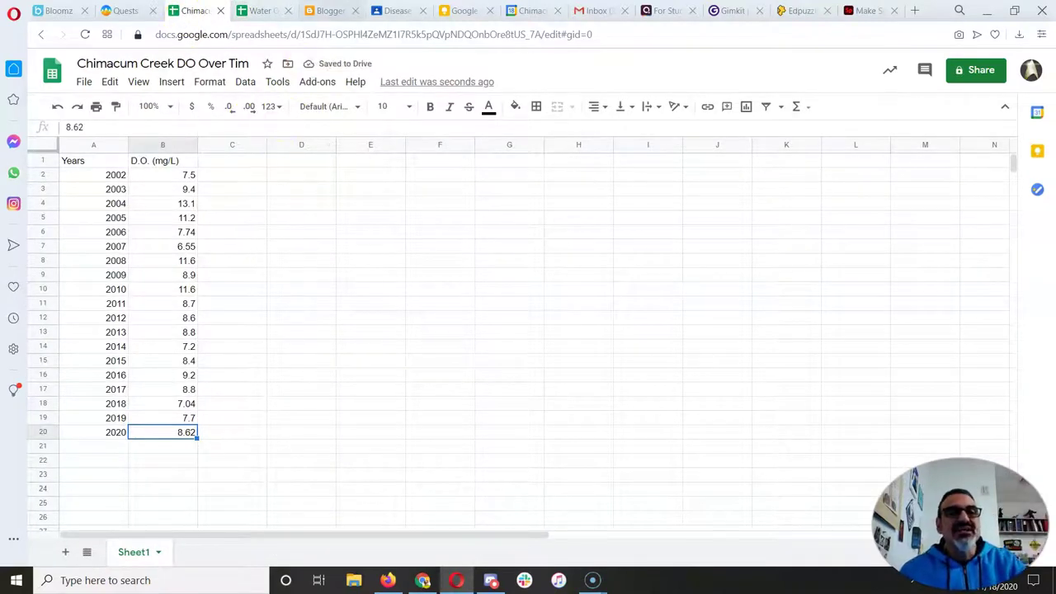
- Compare the 2020 dissolved oxygen average in Water Quality Data with the 2020 entry in the Chimacum Creek DO spreadsheet
click(276, 12)
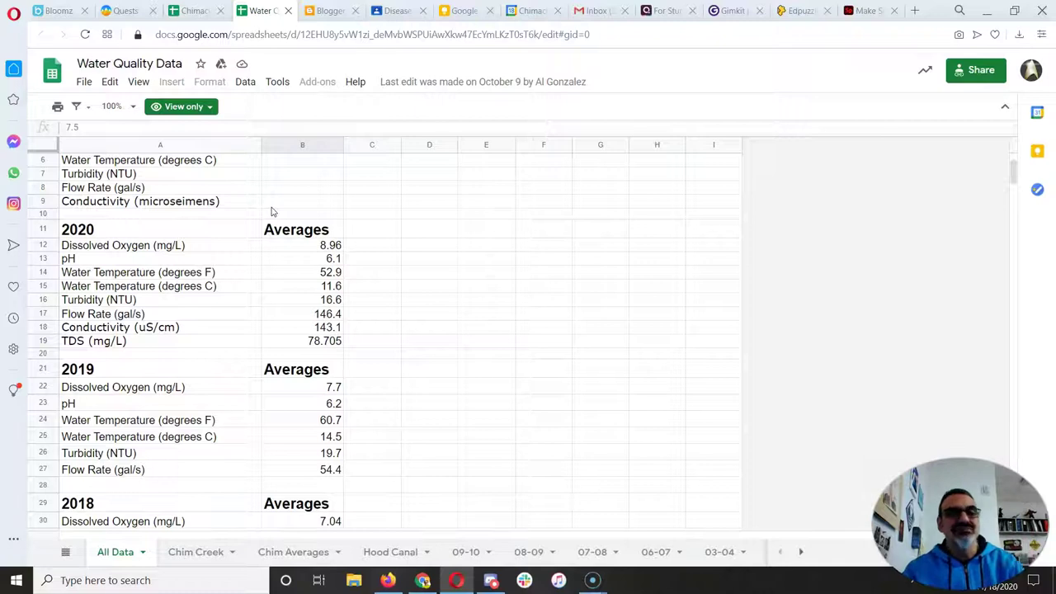
click(291, 227)
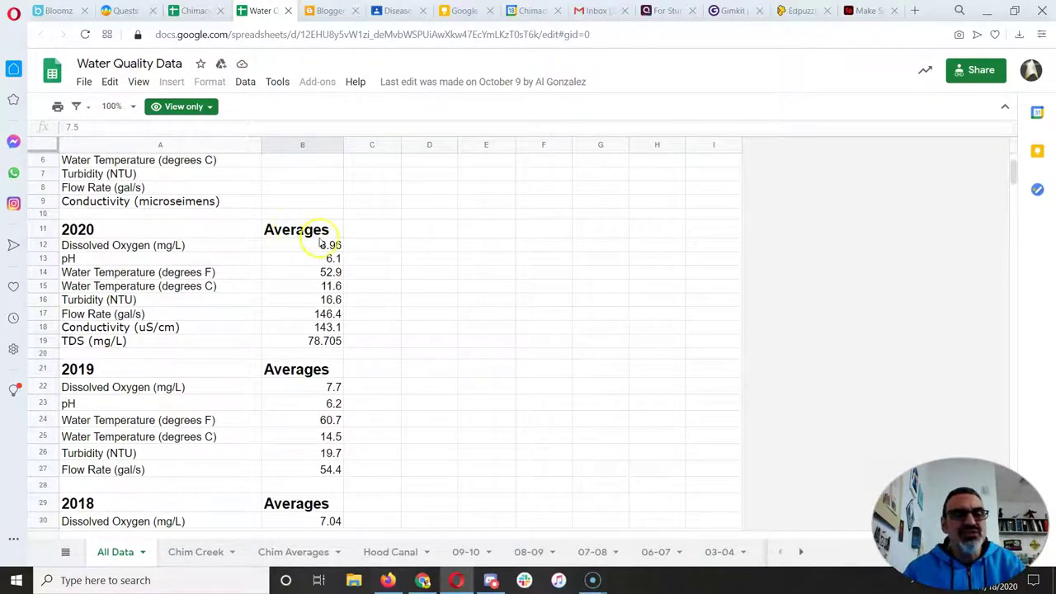
click(195, 11)
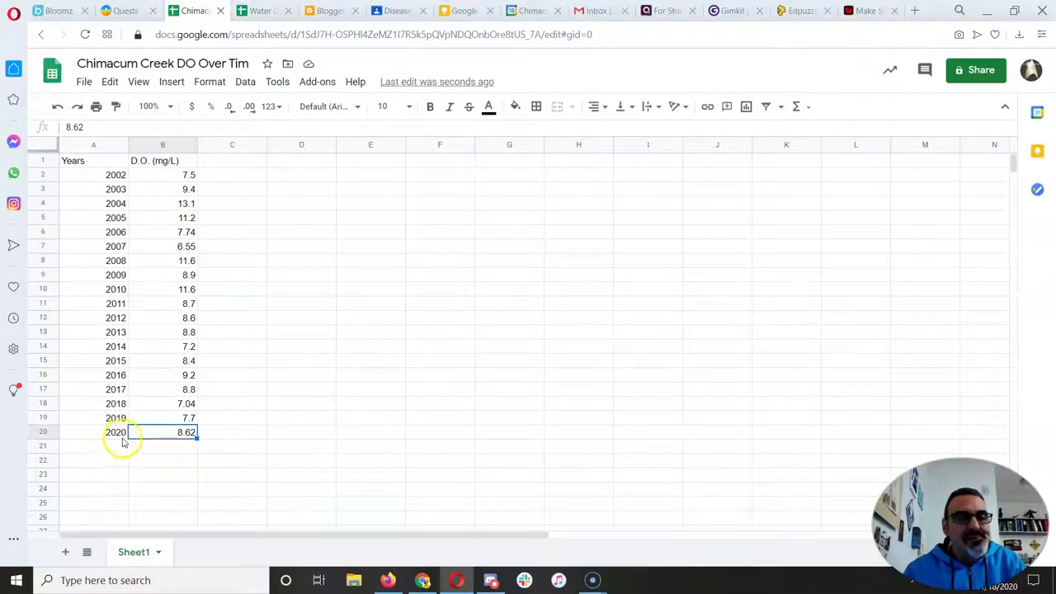
click(256, 15)
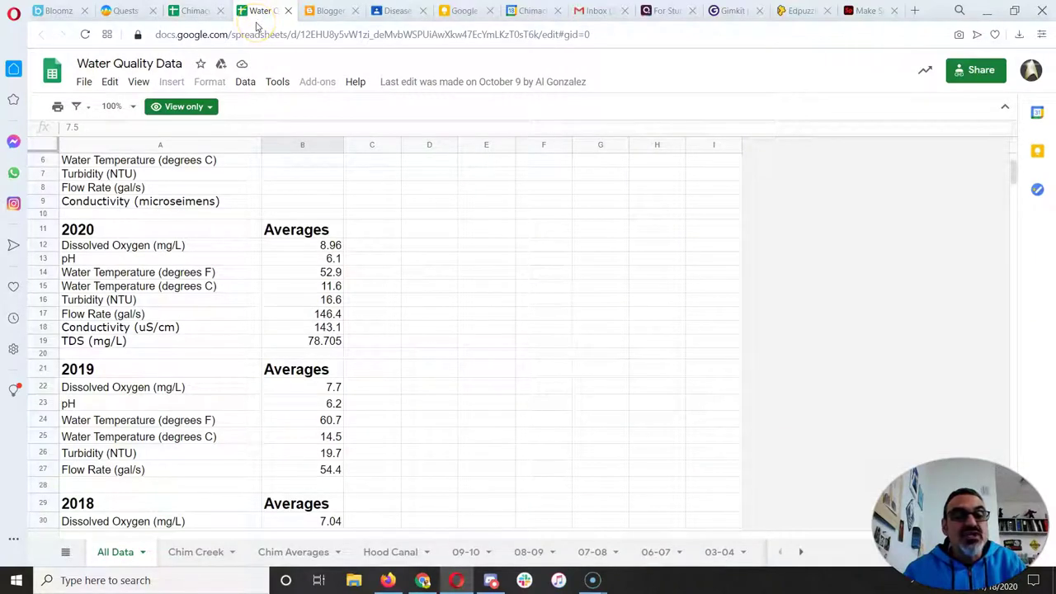
click(193, 17)
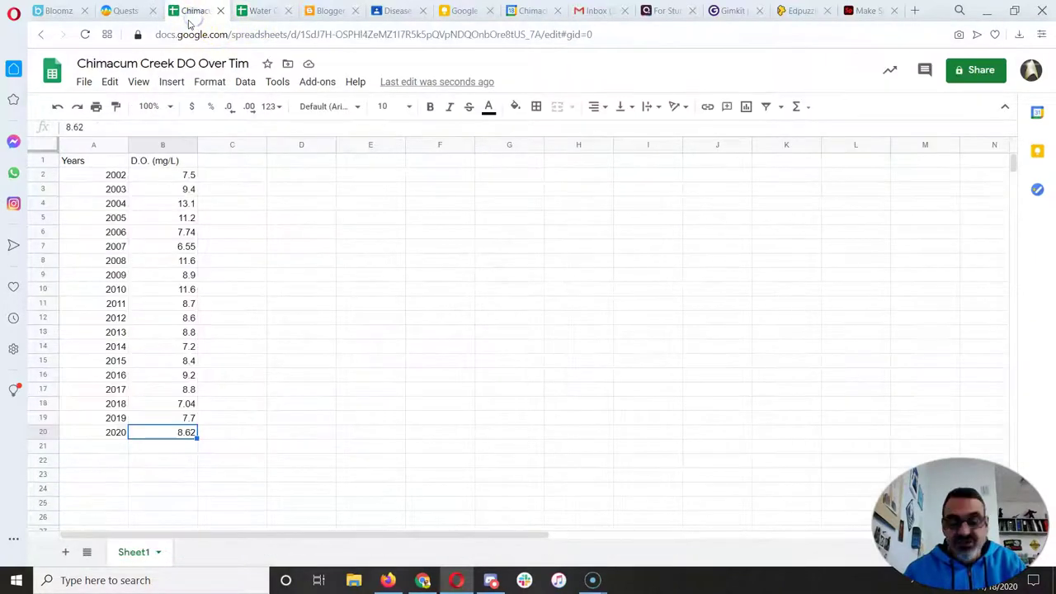
- Enter 8.62 in cell B21 and set the 2020 D.O. value in B20 to 8.96
key(Down)
text(8)
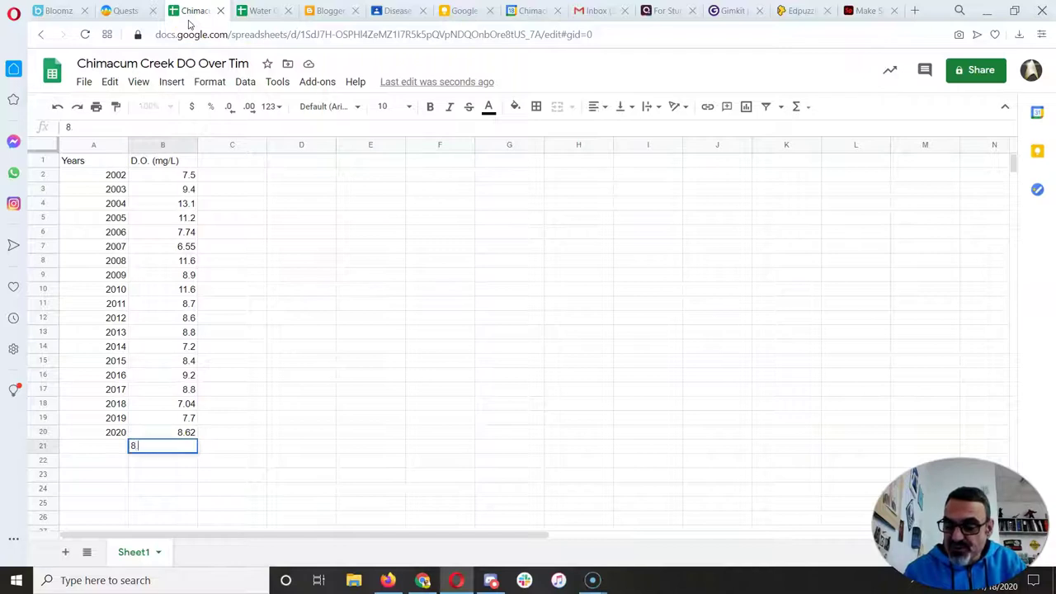
text(.62)
key(Up)
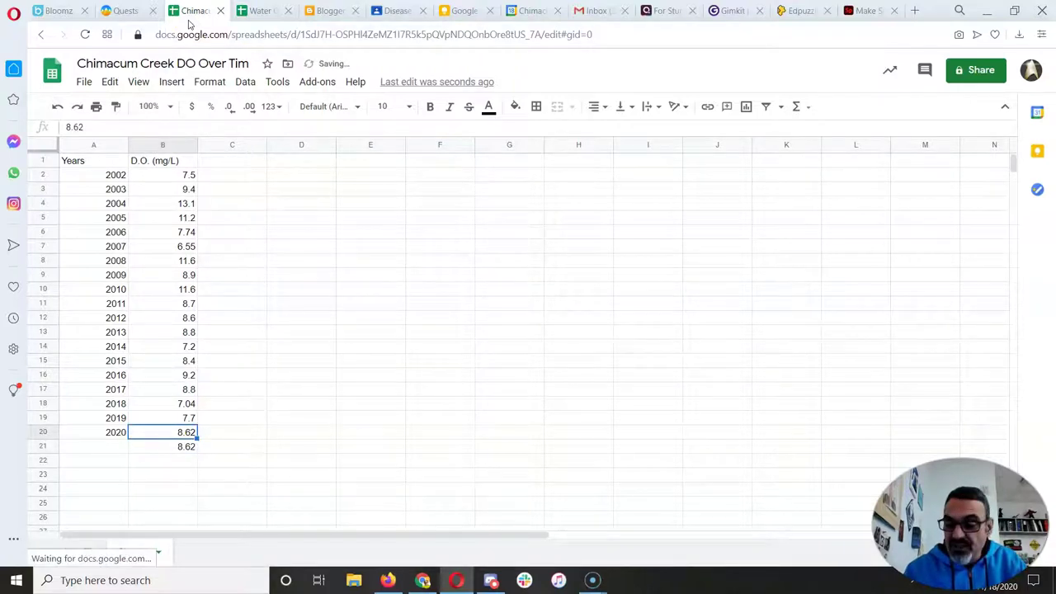
text(8)
key(Return)
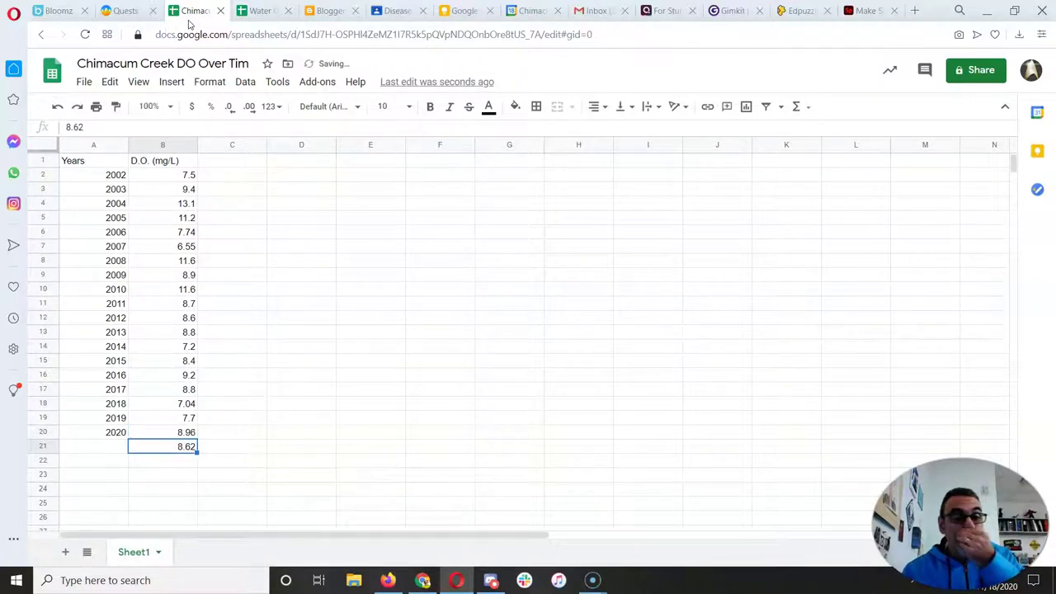
- Enter the year 2021 in cell A21 beside its D.O. value
click(98, 447)
text(2021)
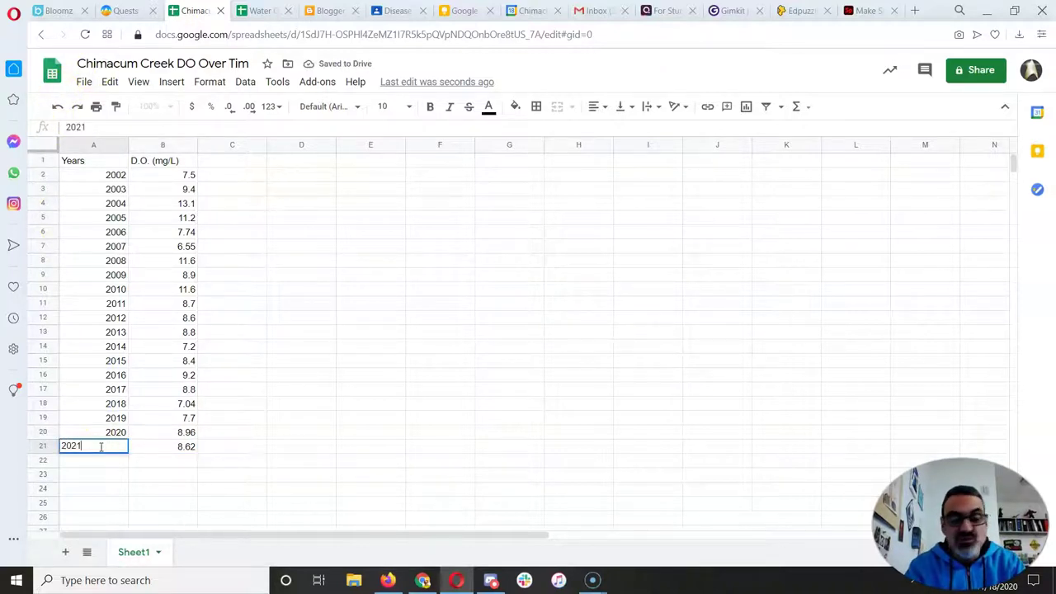
key(Return)
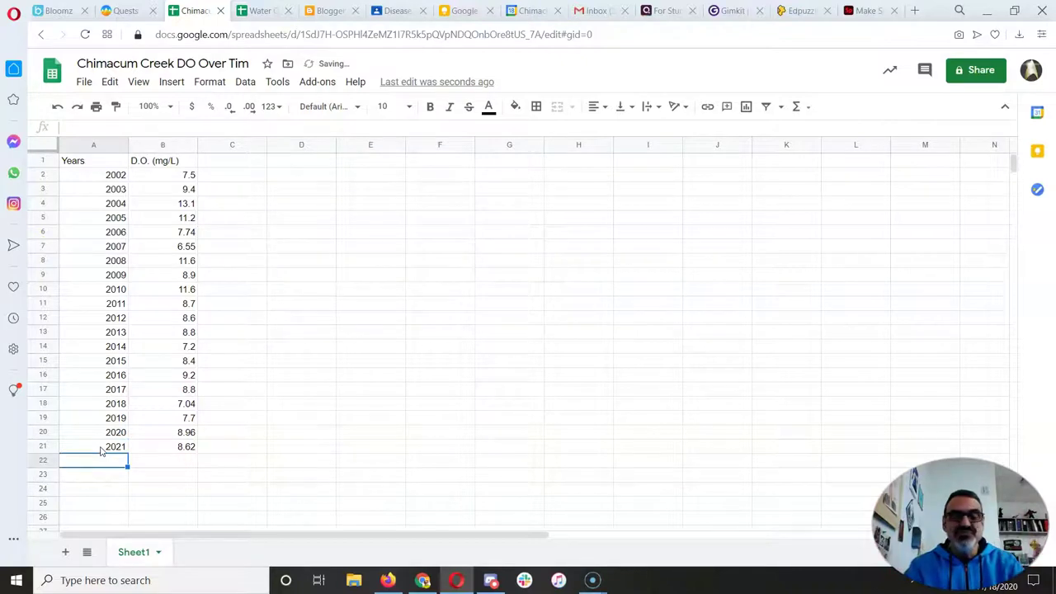
- Check the 2020-21 averages section in Water Quality Data and return to the Chimacum Creek DO spreadsheet
click(268, 10)
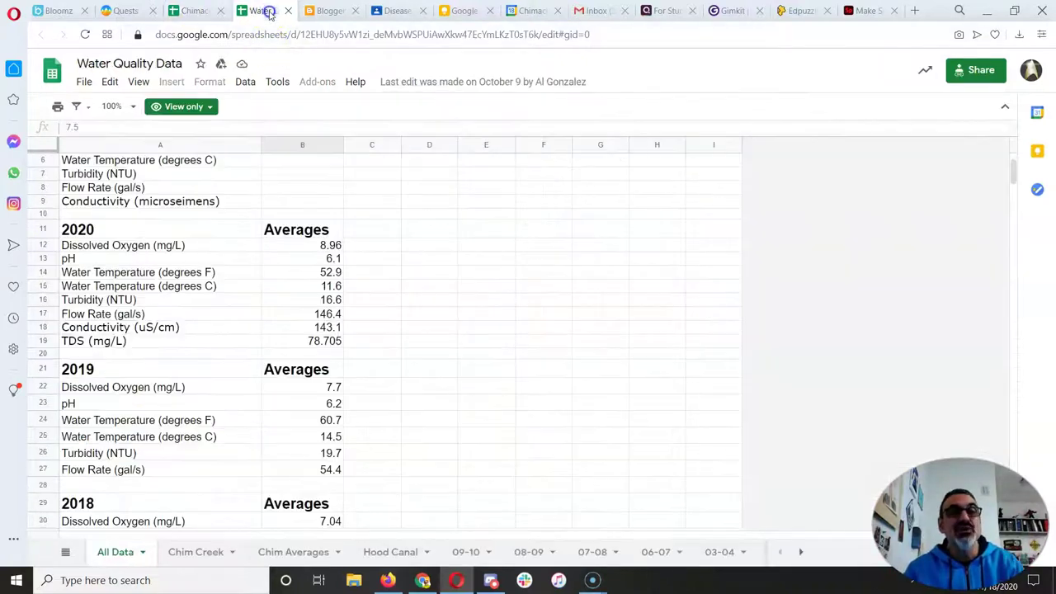
scroll(321, 203, up, 2)
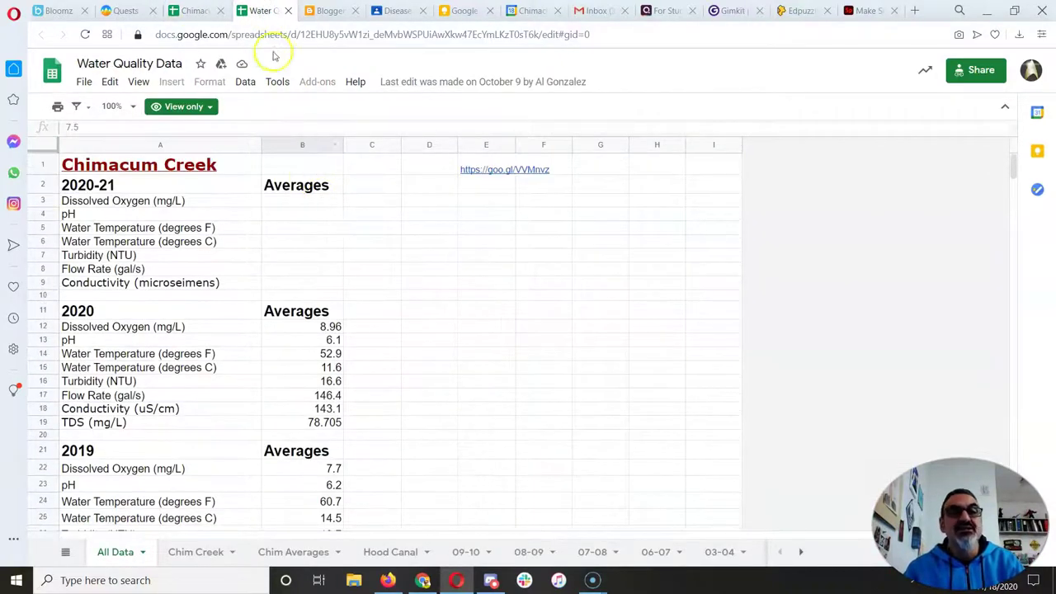
click(198, 11)
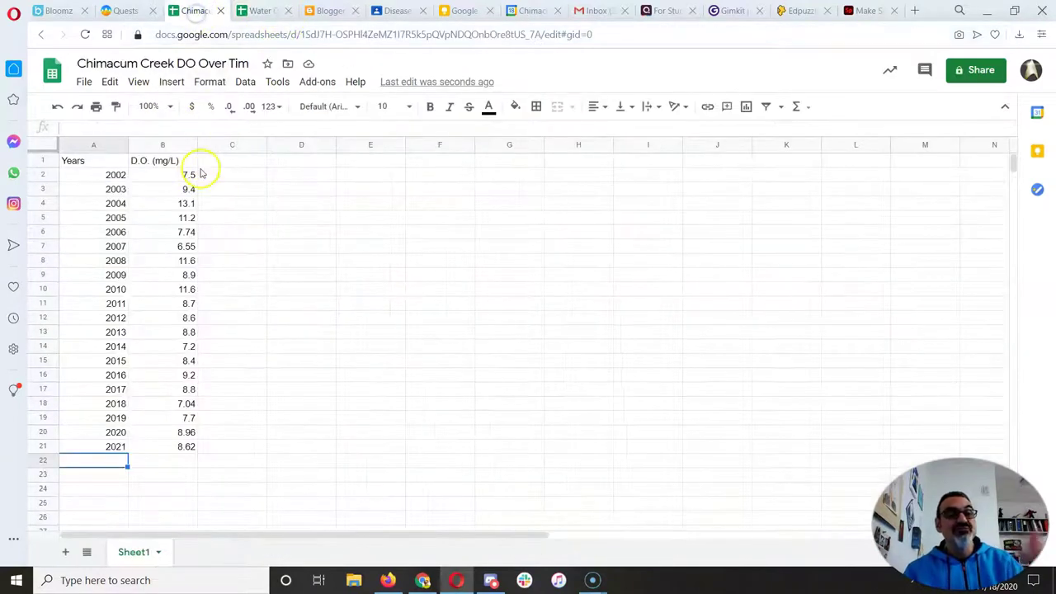
- Insert a line chart of the Years and D.O. data in A1:B21 and move it clear of the data columns
drag(105, 163, 182, 444)
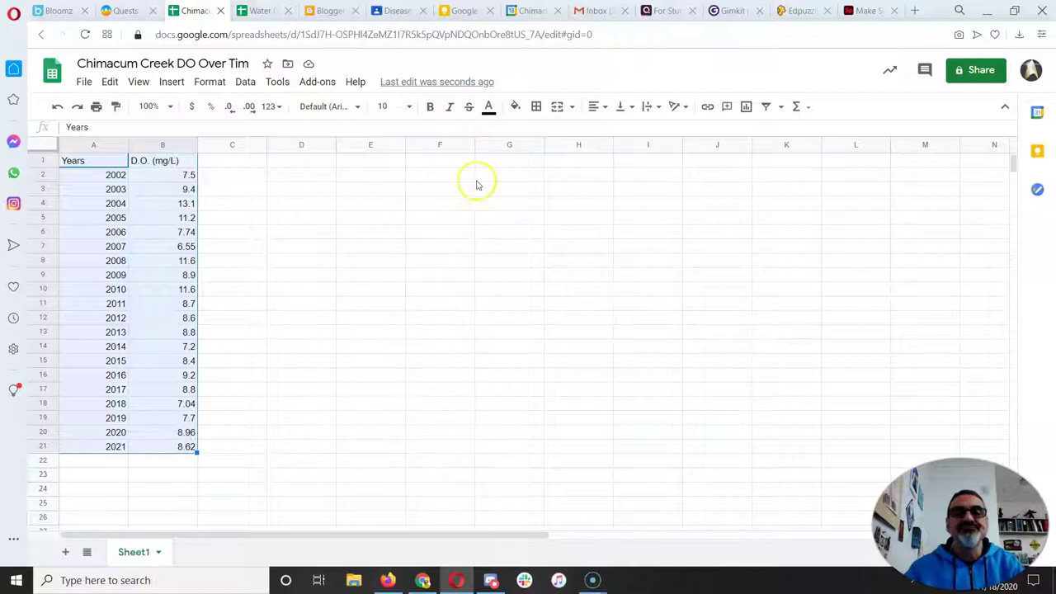
click(744, 107)
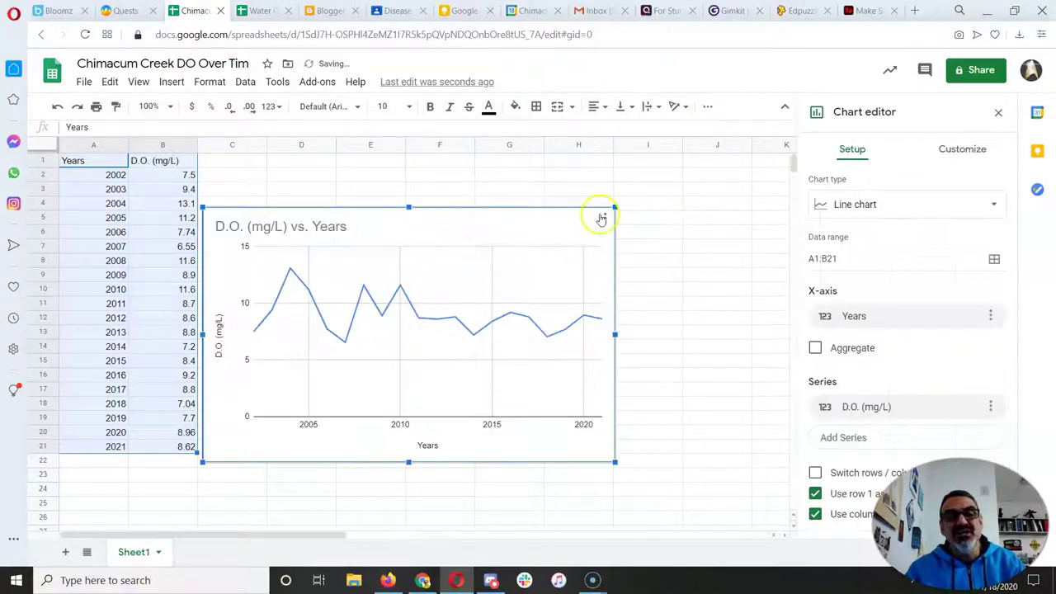
drag(487, 221, 566, 190)
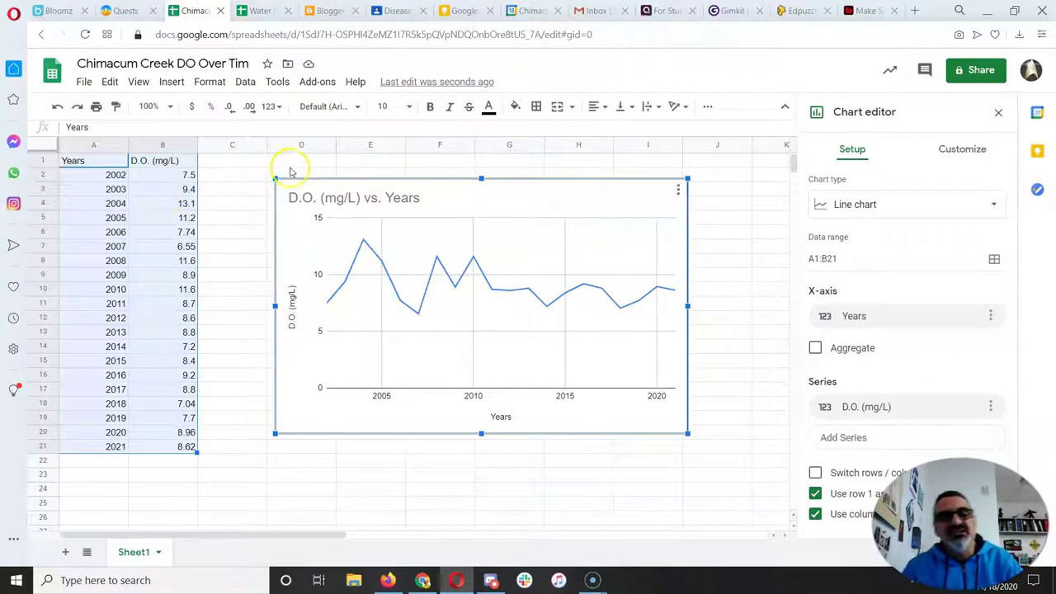
- Set the chart's D.O. (mg/L) series line color to red and collapse the series settings
click(966, 146)
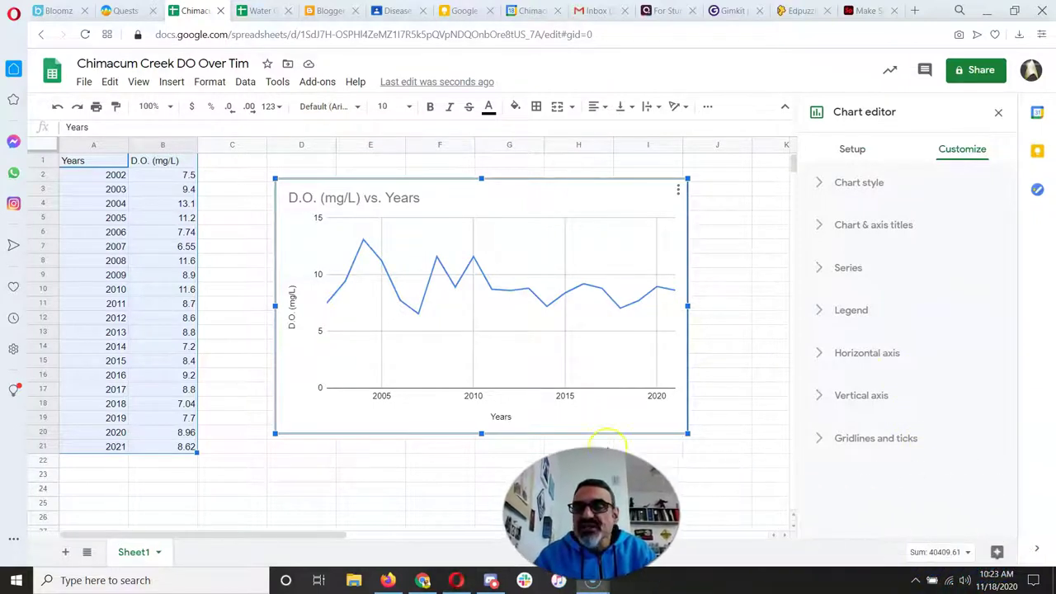
click(818, 271)
scroll(855, 338, down, 2)
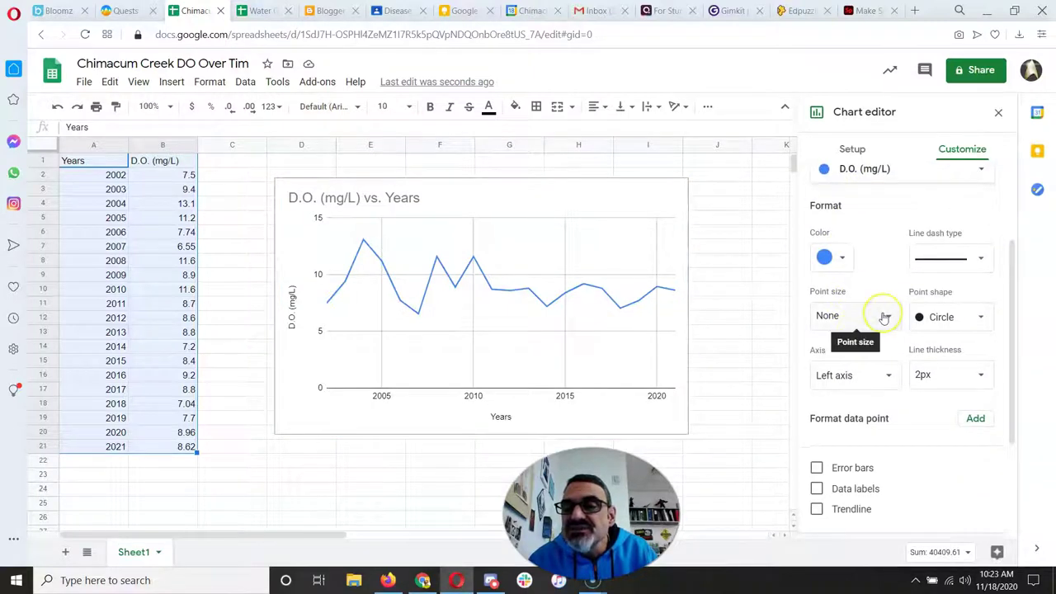
scroll(880, 314, up, 1)
click(840, 330)
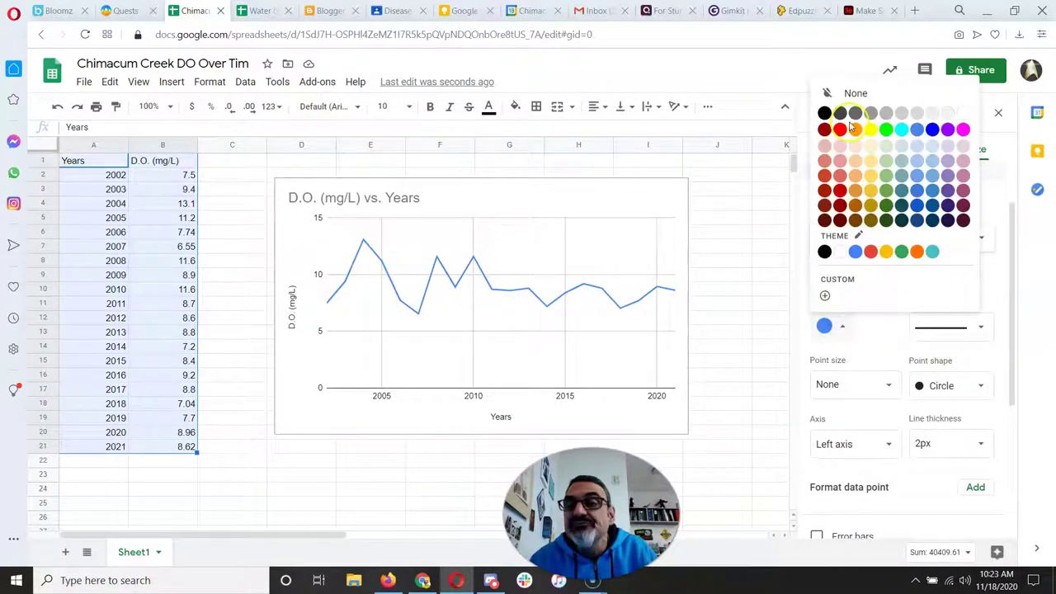
click(838, 134)
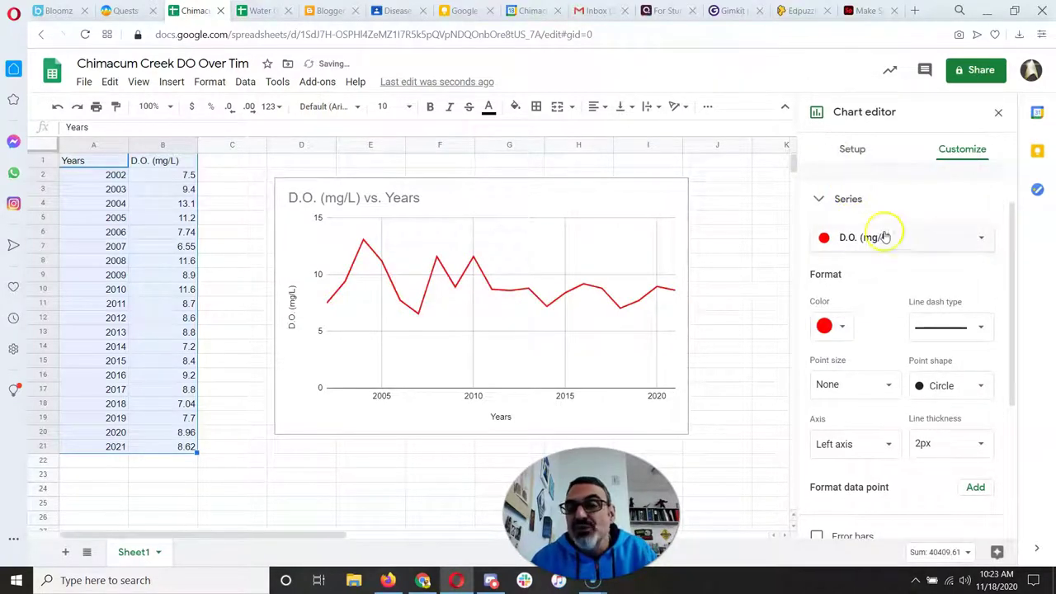
click(837, 201)
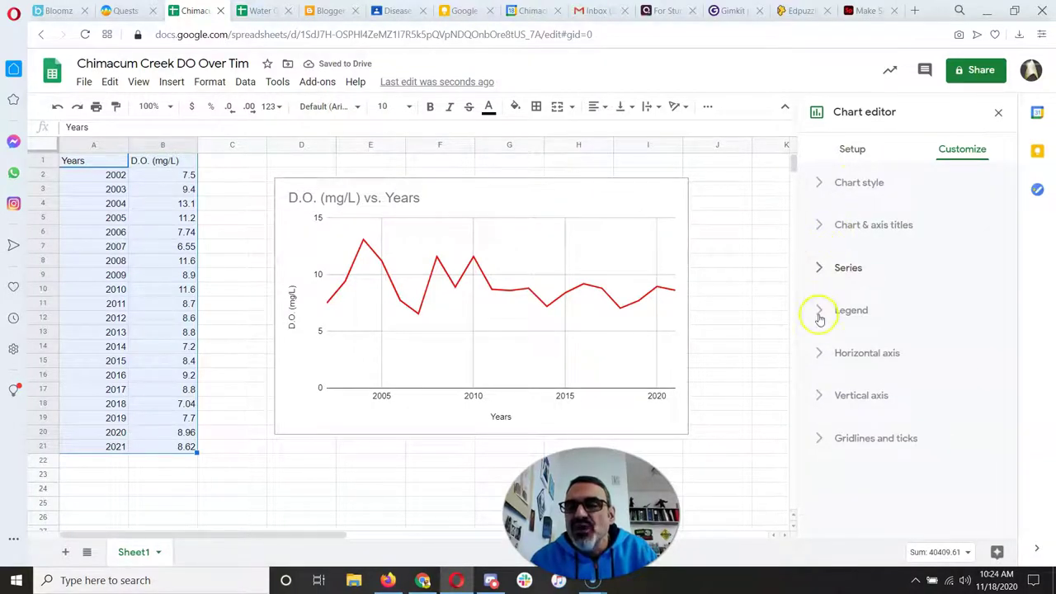
- Set the chart's legend position to Right and collapse the legend settings
click(821, 319)
scroll(855, 356, down, 2)
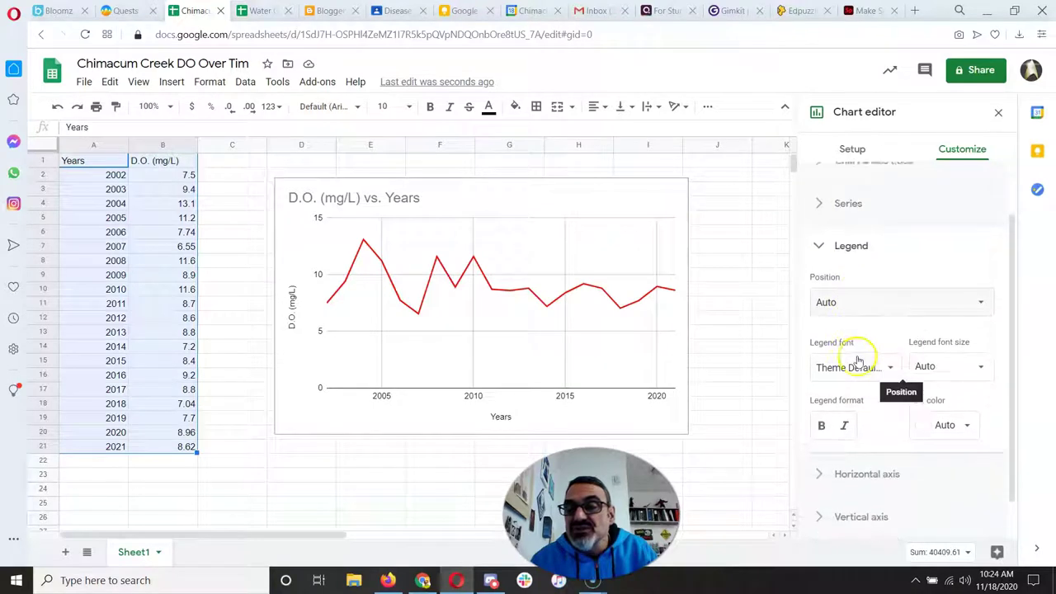
click(892, 257)
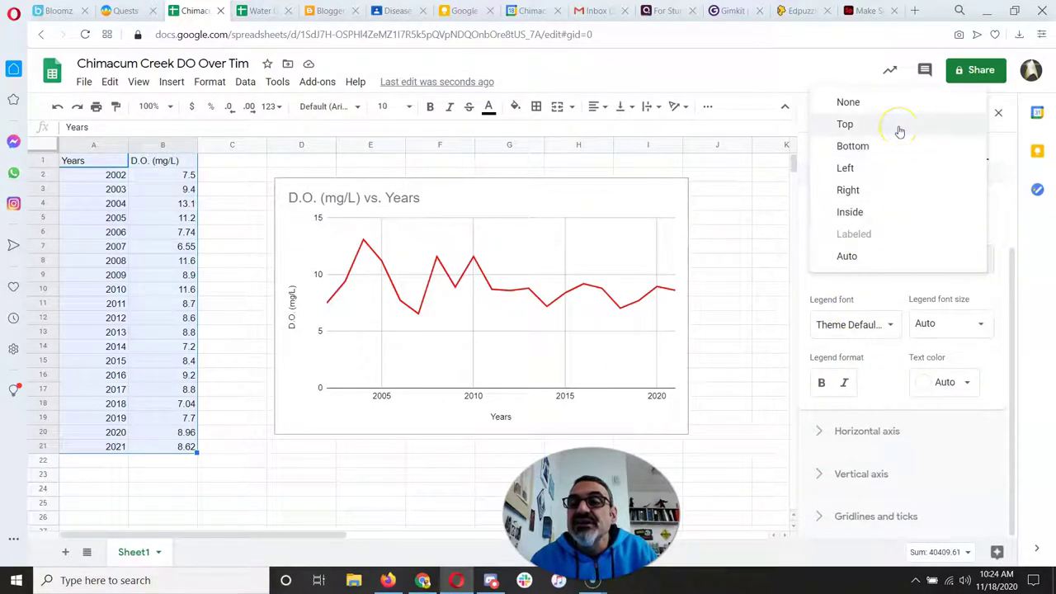
click(887, 190)
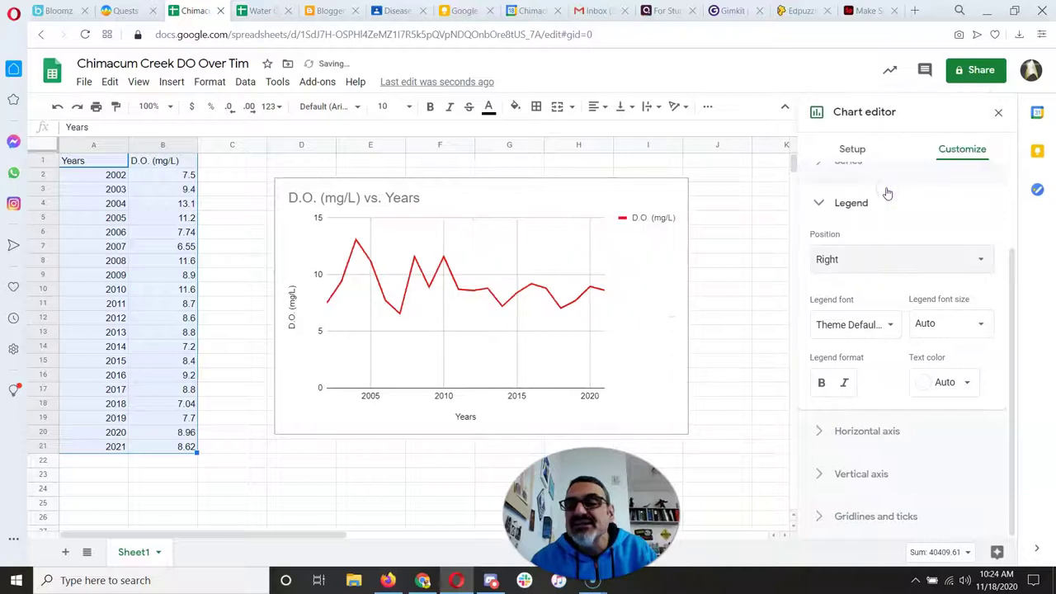
click(818, 202)
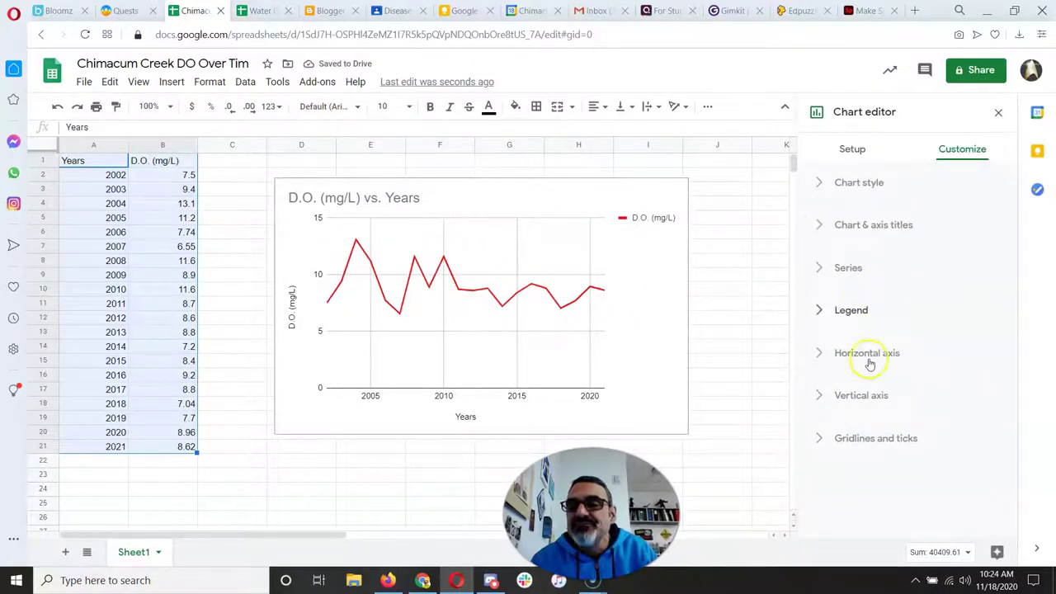
- Try a scale factor of 0.1 on the chart's horizontal axis and restore the Default scale factor
click(823, 354)
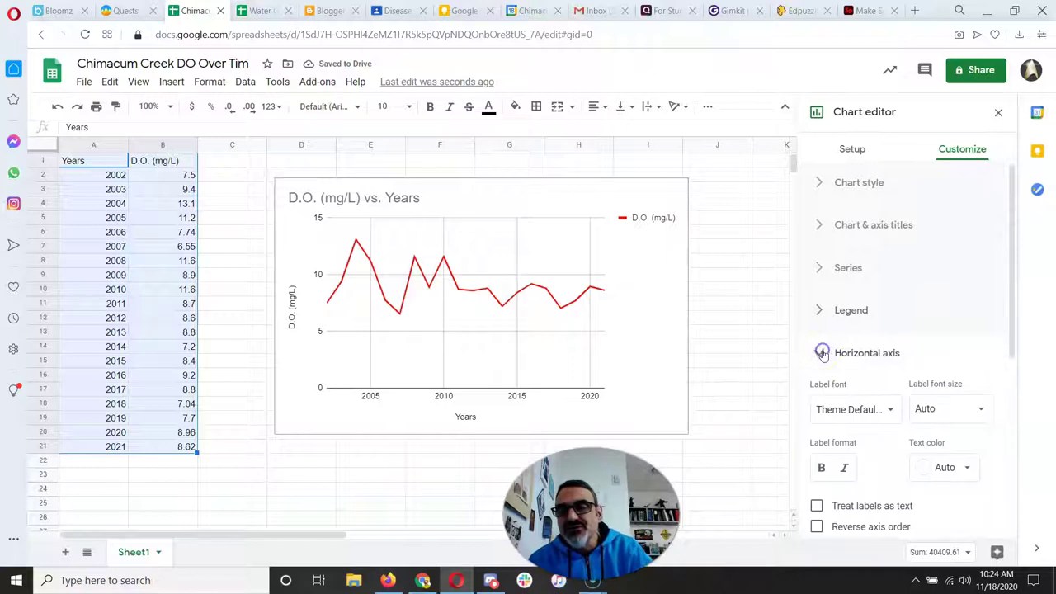
scroll(858, 341, down, 3)
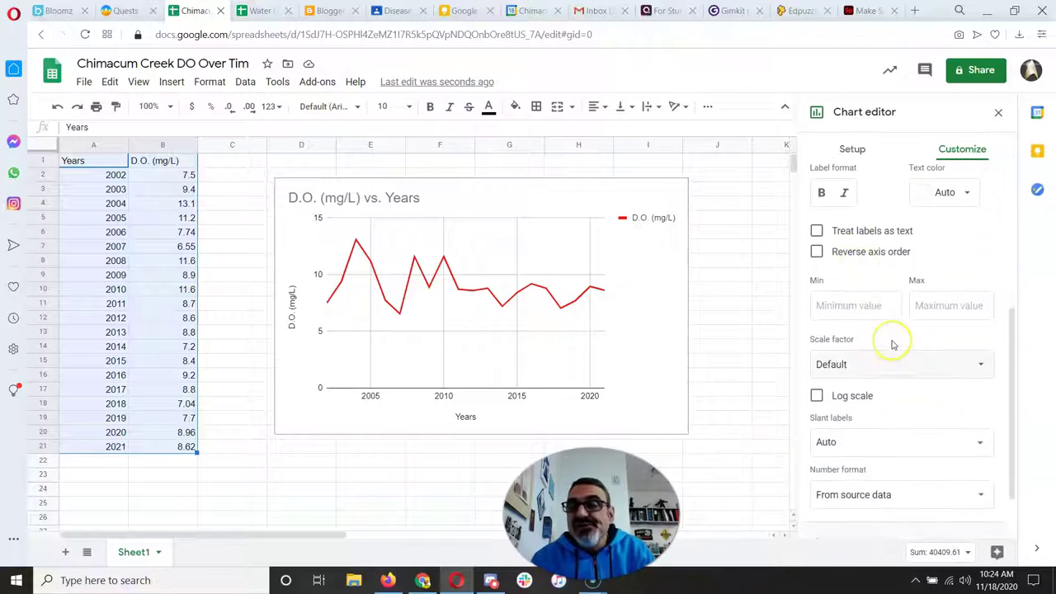
scroll(893, 345, down, 2)
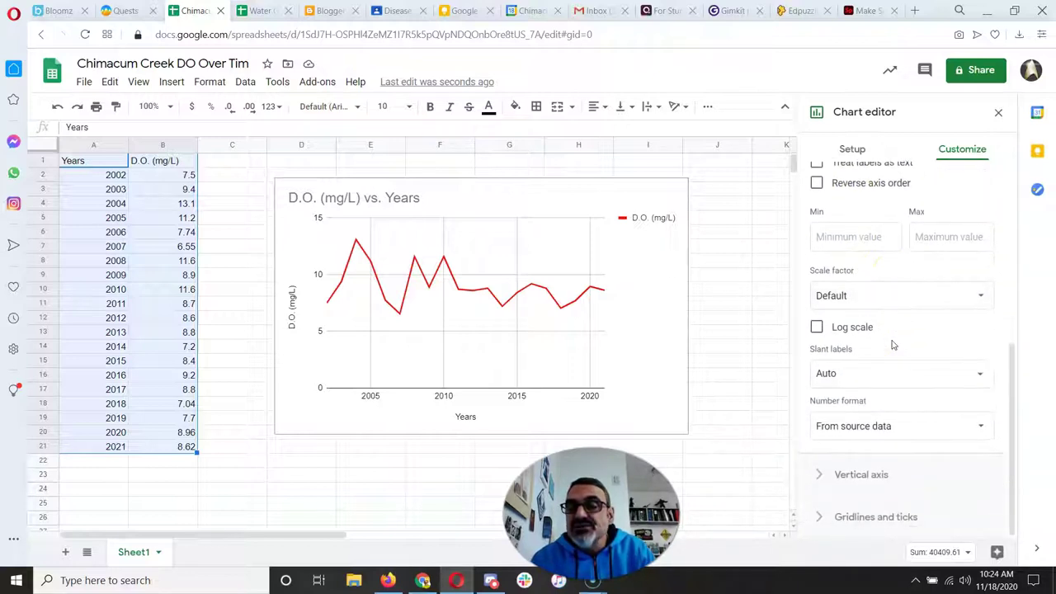
click(877, 299)
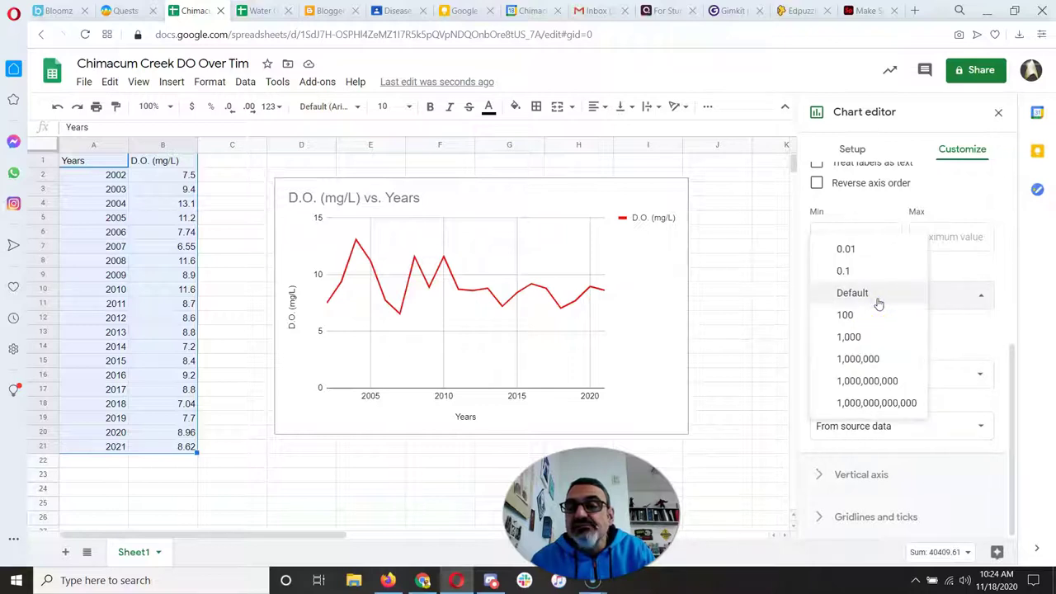
click(883, 274)
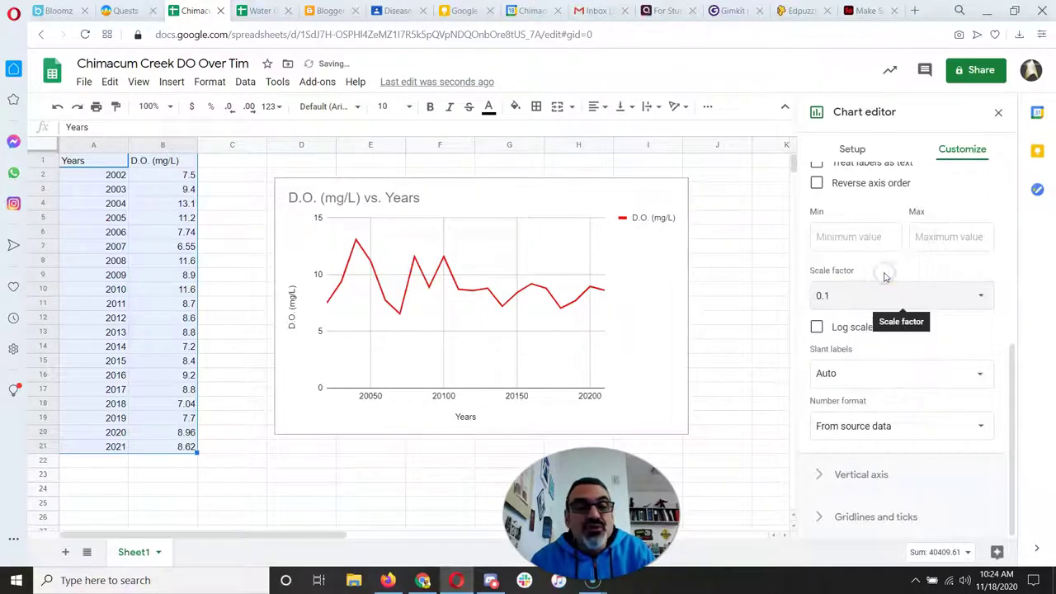
click(875, 290)
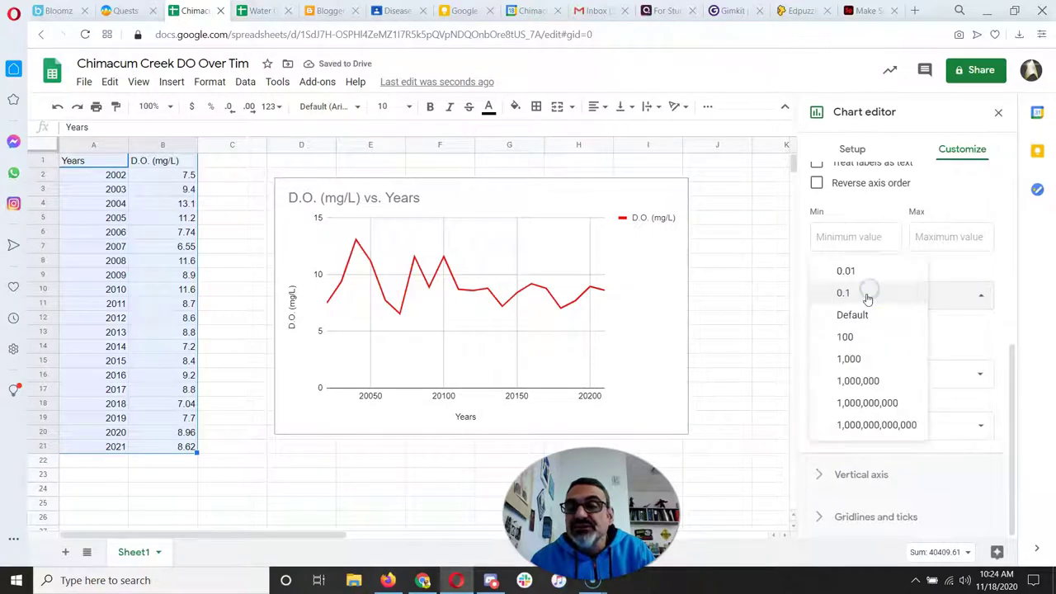
click(866, 314)
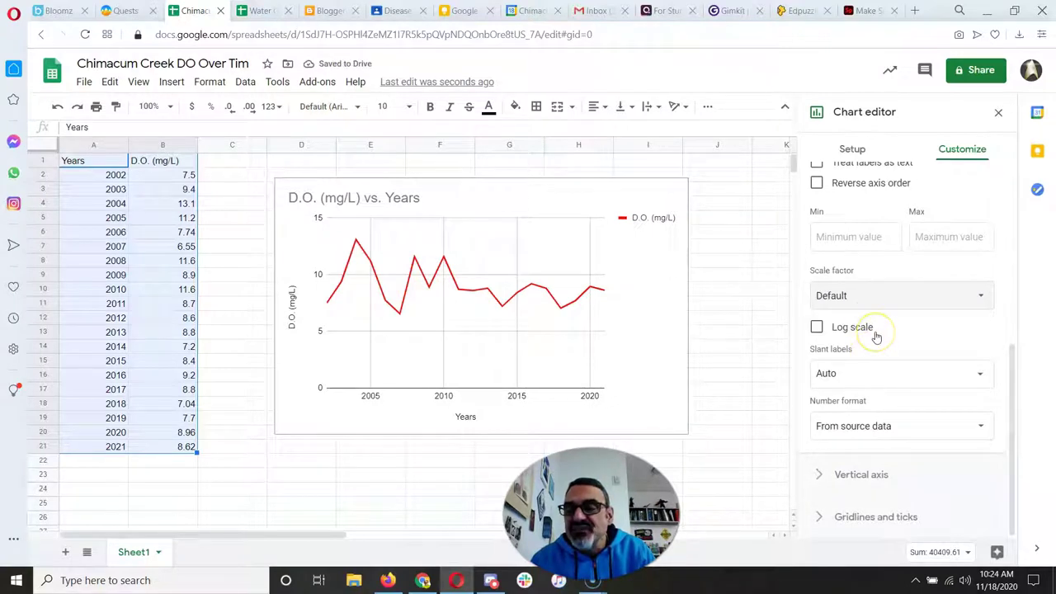
- Check the horizontal axis label slant options, try the log scale and turn it off again
click(858, 371)
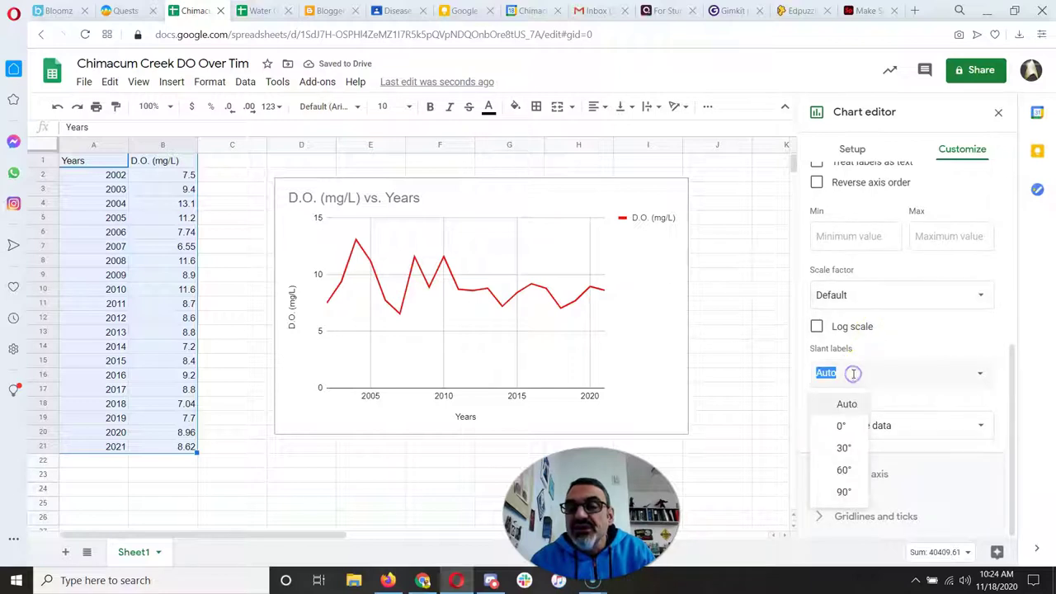
click(910, 327)
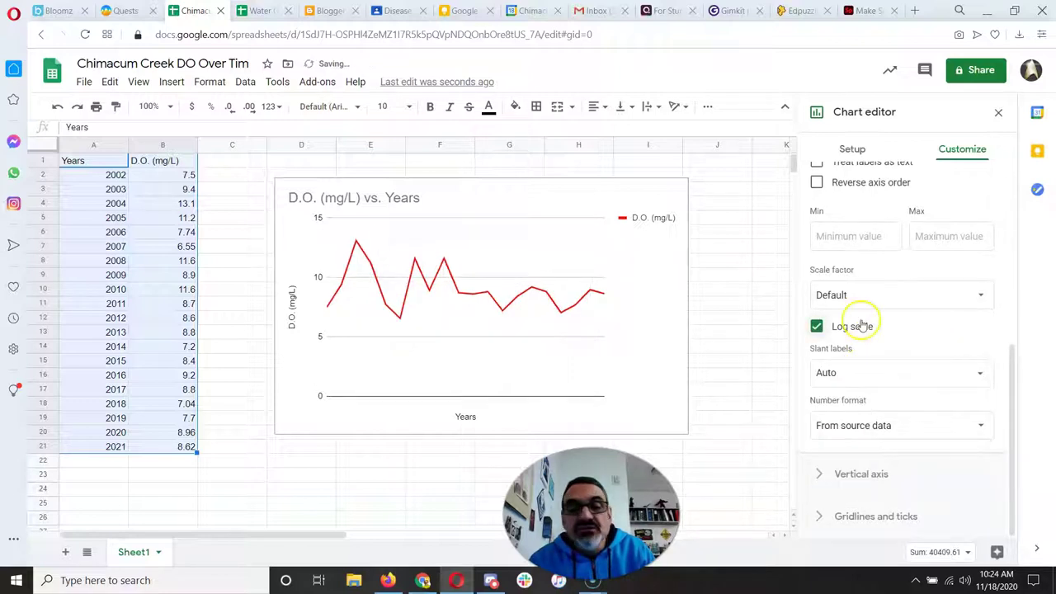
click(817, 327)
scroll(877, 326, up, 1)
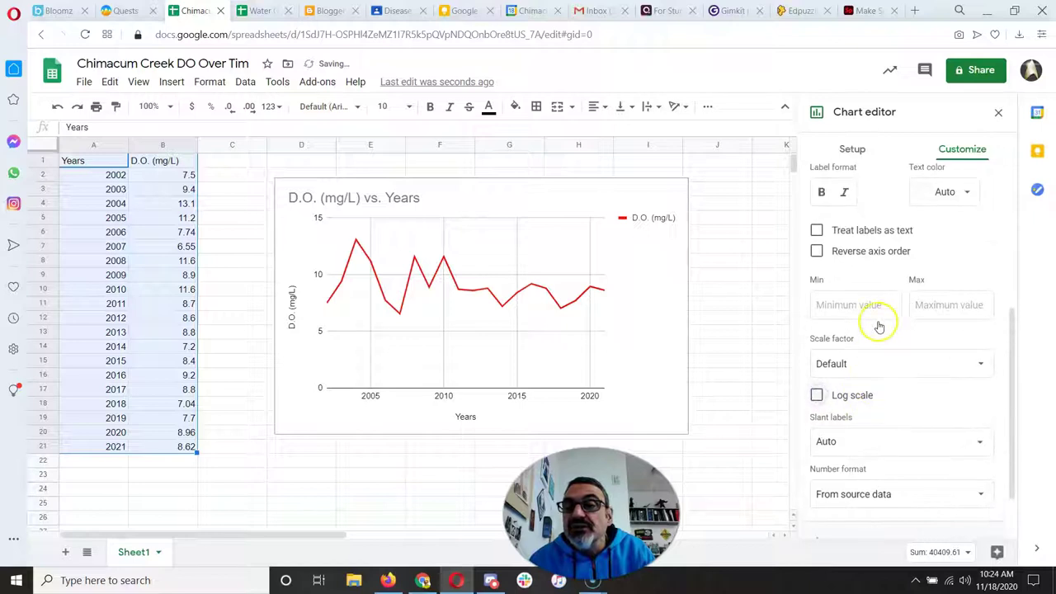
click(863, 304)
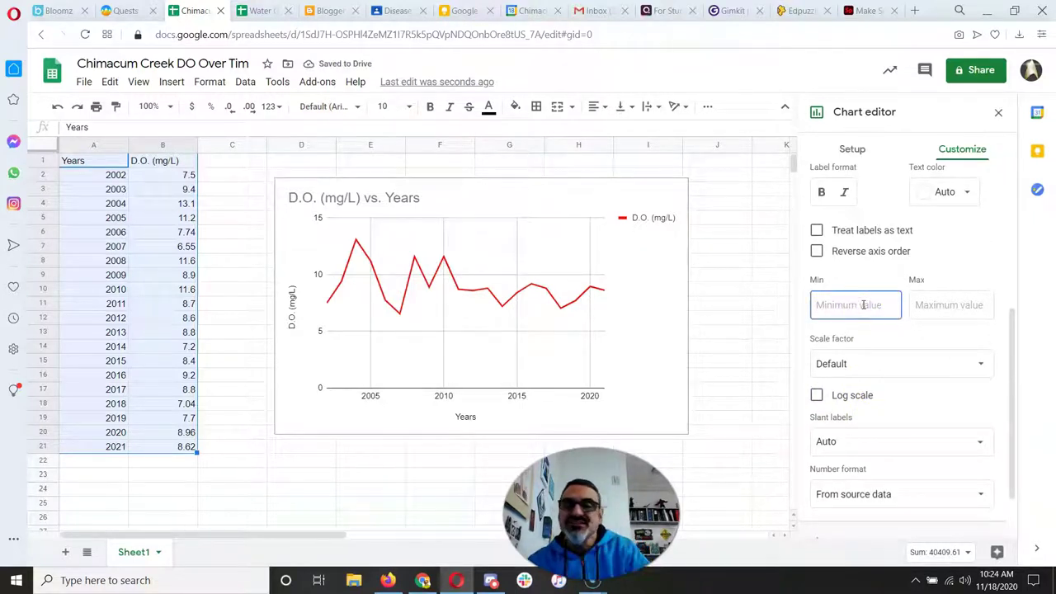
click(875, 292)
scroll(877, 289, down, 1)
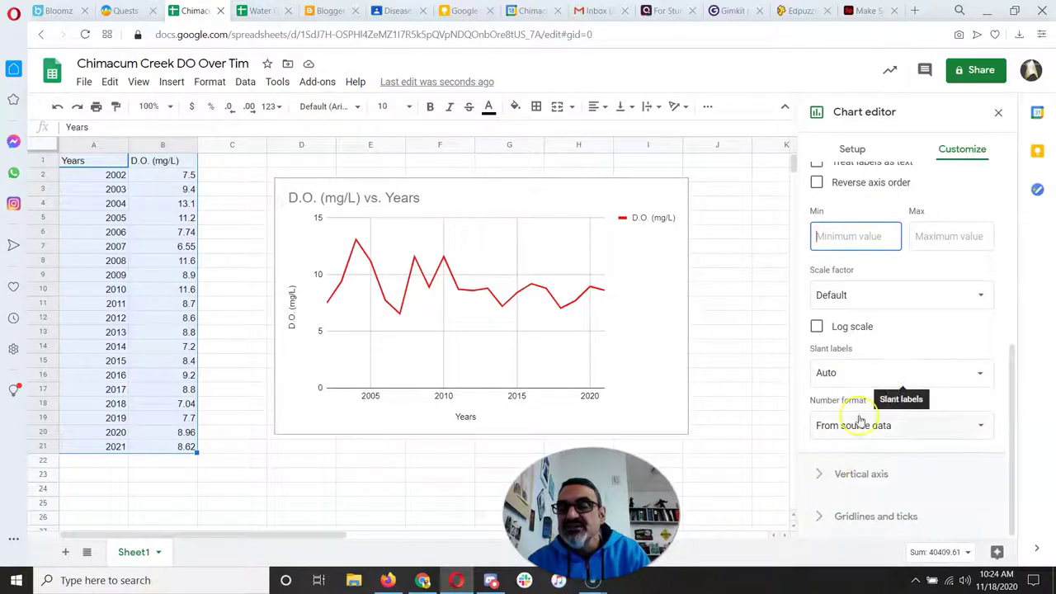
- Review the chart's vertical axis settings and enable minor gridlines for the vertical axis
click(821, 472)
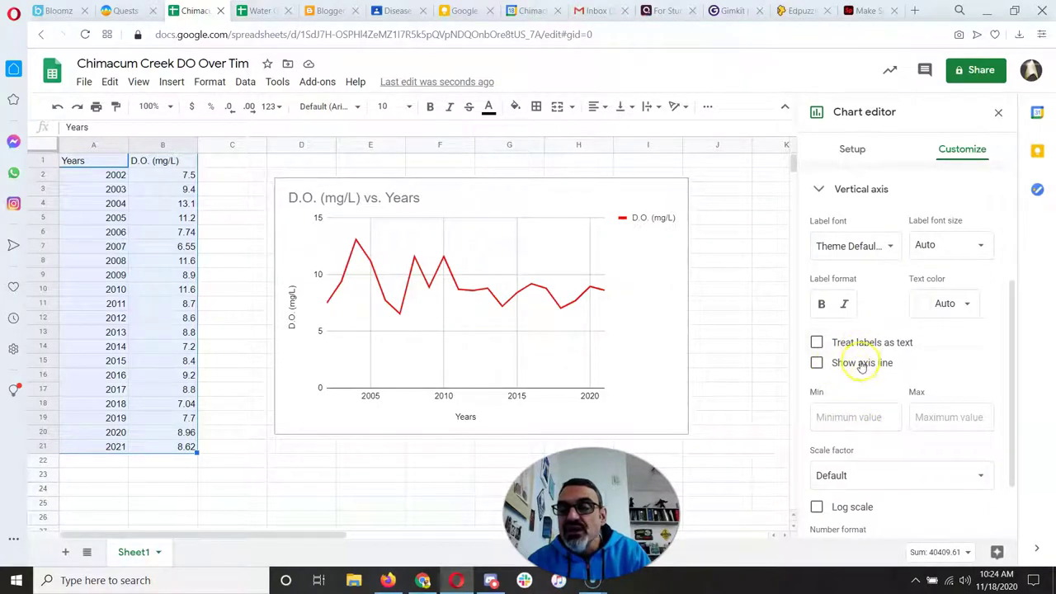
scroll(857, 398, down, 1)
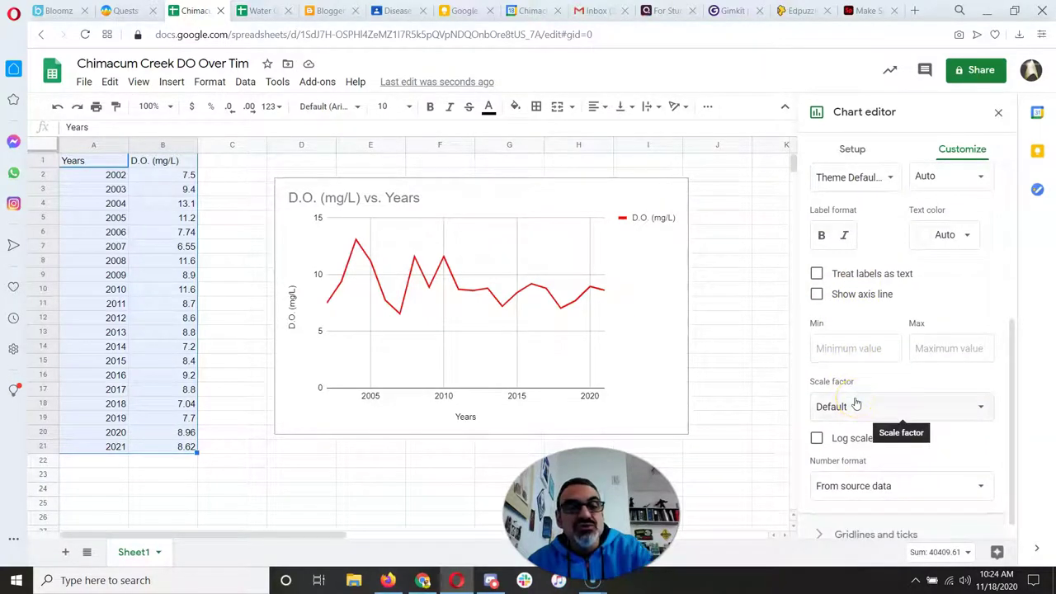
scroll(889, 371, down, 1)
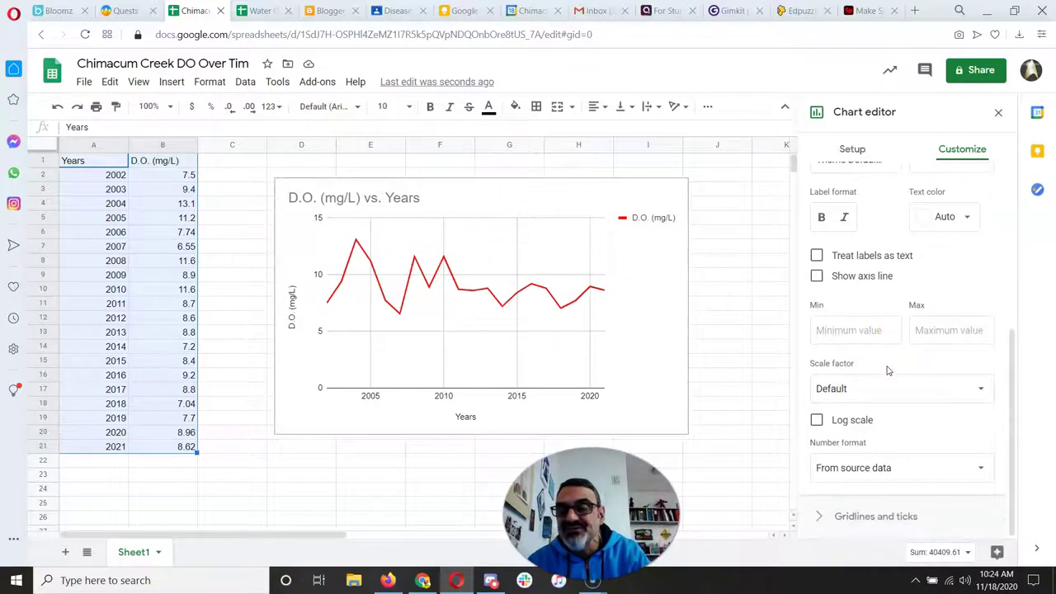
click(824, 513)
scroll(862, 462, down, 3)
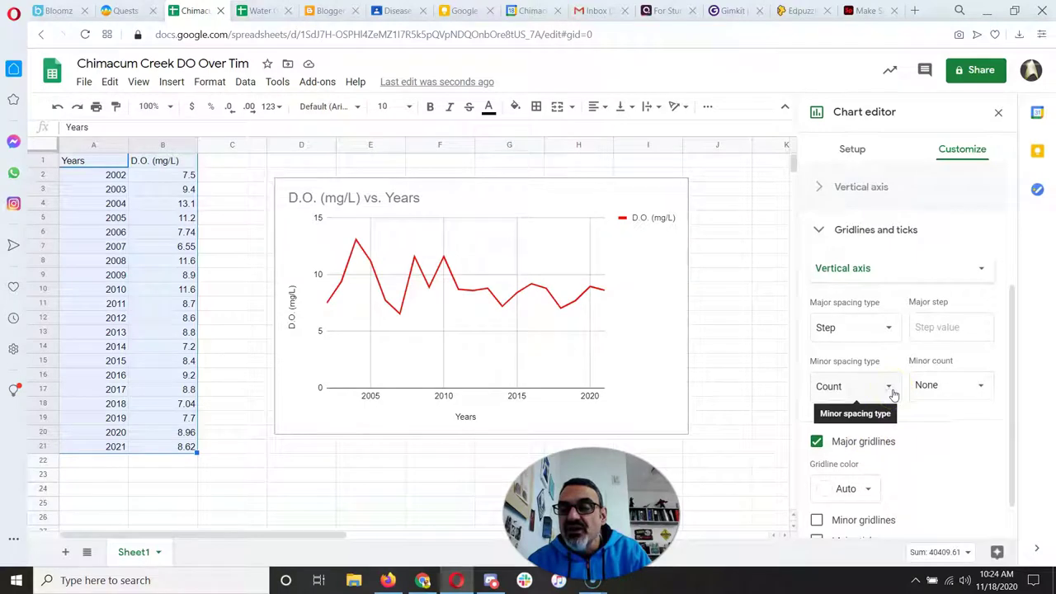
scroll(887, 394, down, 1)
click(816, 473)
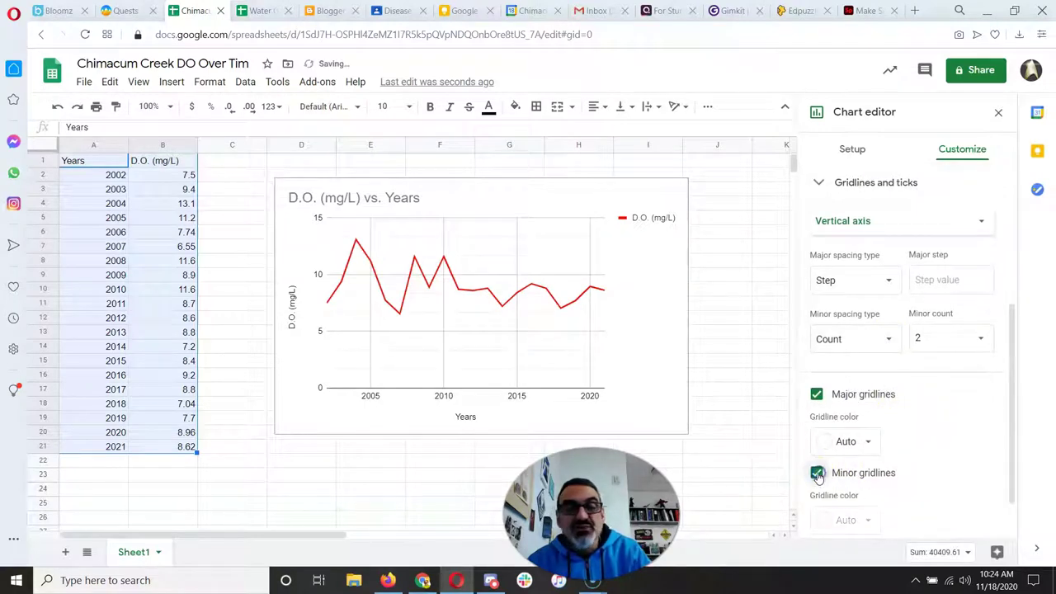
- Enable minor gridlines for the chart's horizontal axis as well
click(863, 227)
click(877, 200)
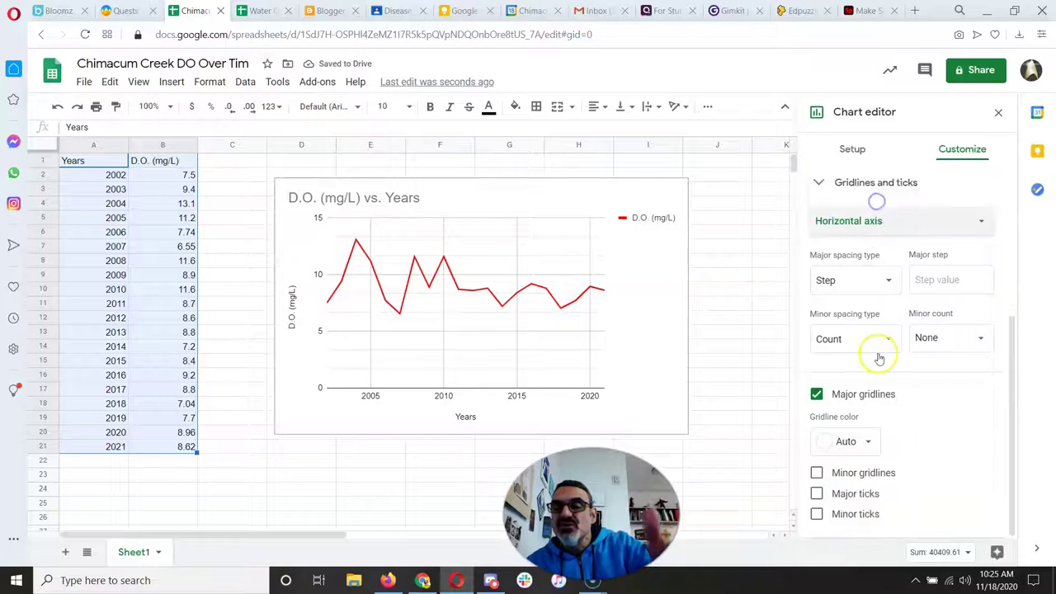
click(816, 472)
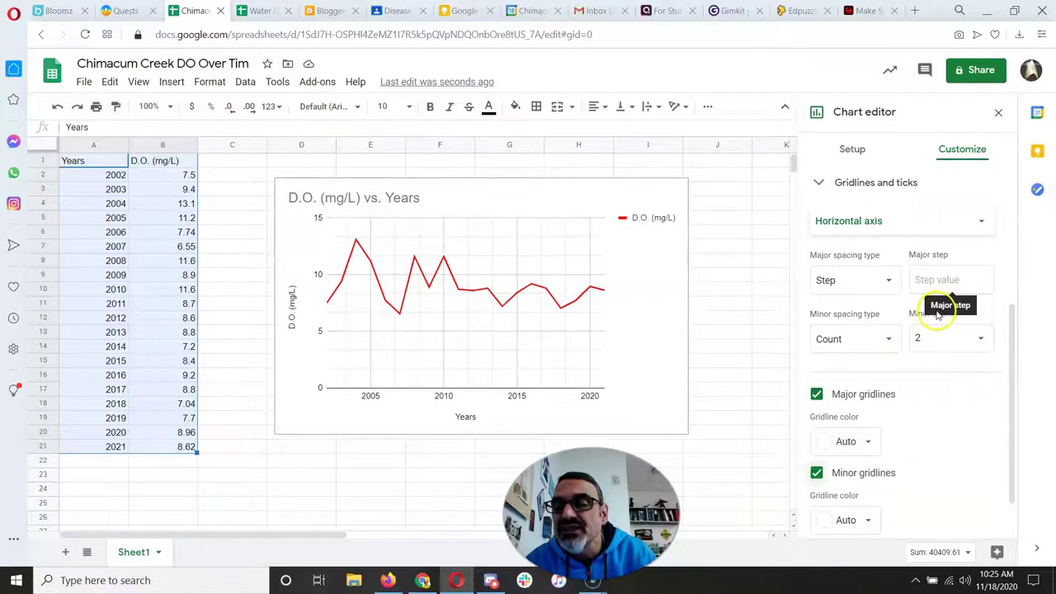
- Select the D.O. (mg/L) vs. Years line chart on the sheet
scroll(906, 342, up, 3)
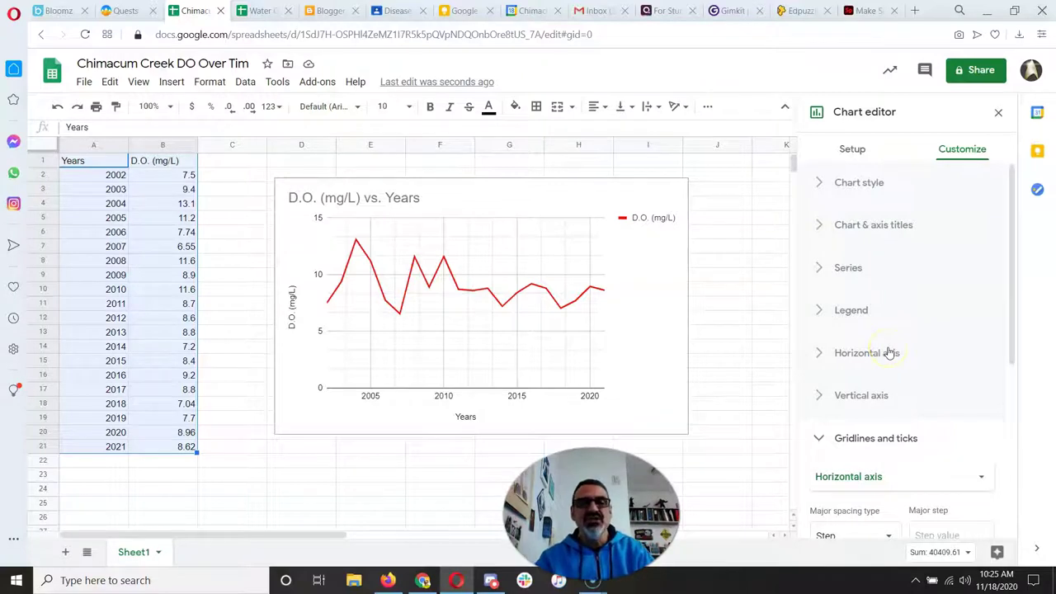
click(432, 200)
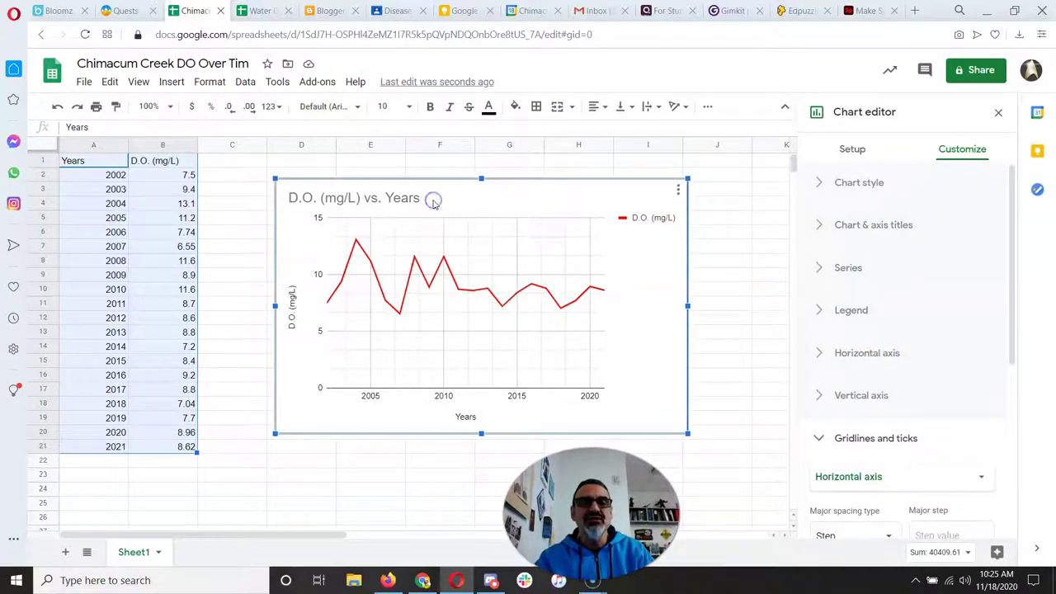